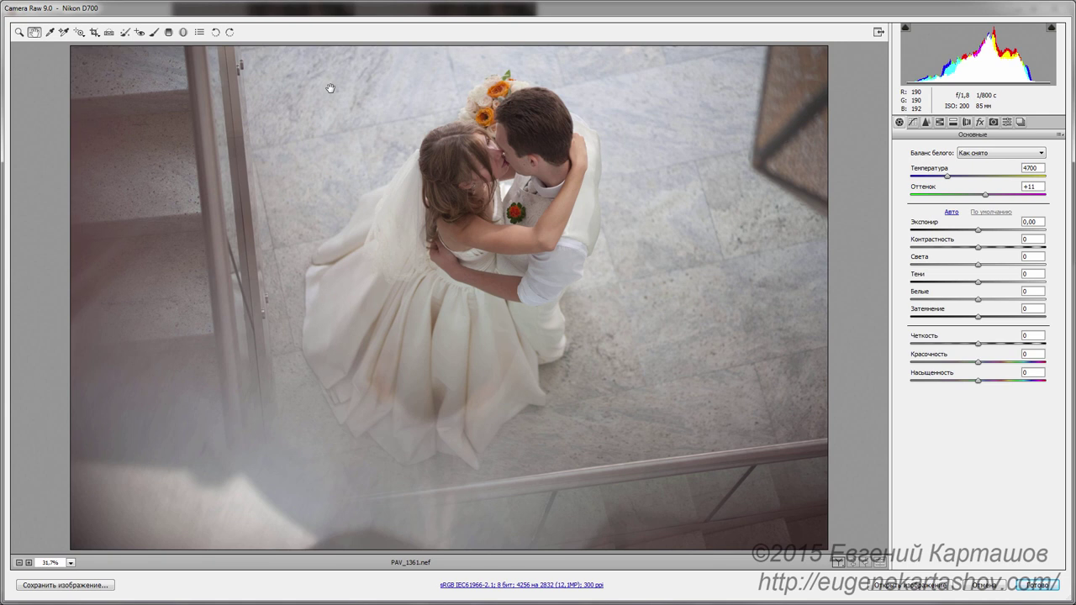
# - Apply the saved snapshot Безымянный-1 so the wedding photo PAY_1361.nef becomes black-and-white
pyautogui.click(1020, 123)
pyautogui.click(917, 144)
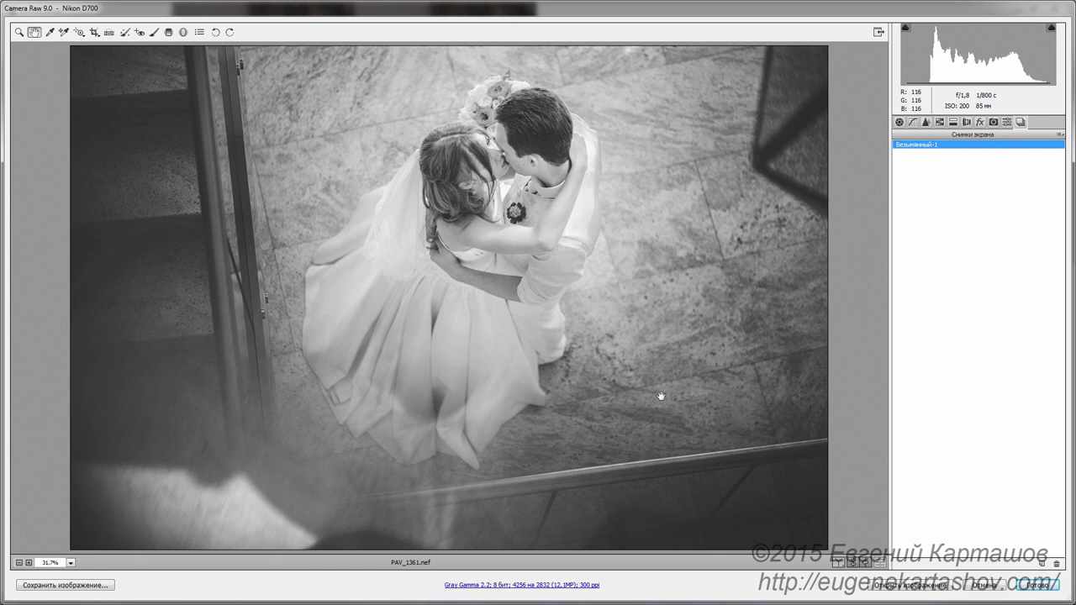
# - Reset the photo to Camera Raw Defaults and convert it to grayscale with all mix channels at 0
pyautogui.click(1060, 137)
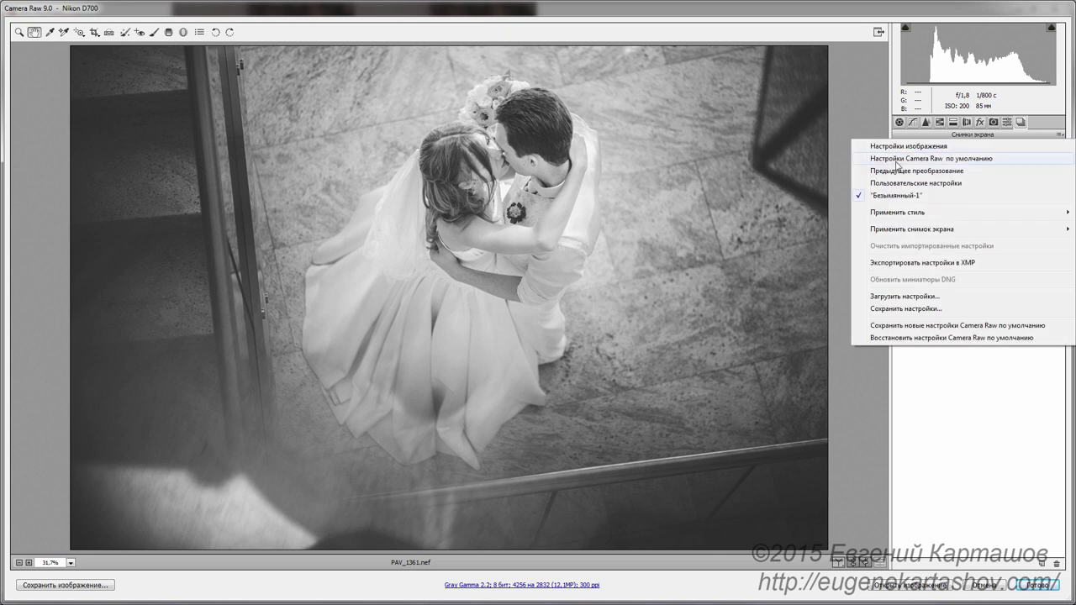
pyautogui.click(896, 160)
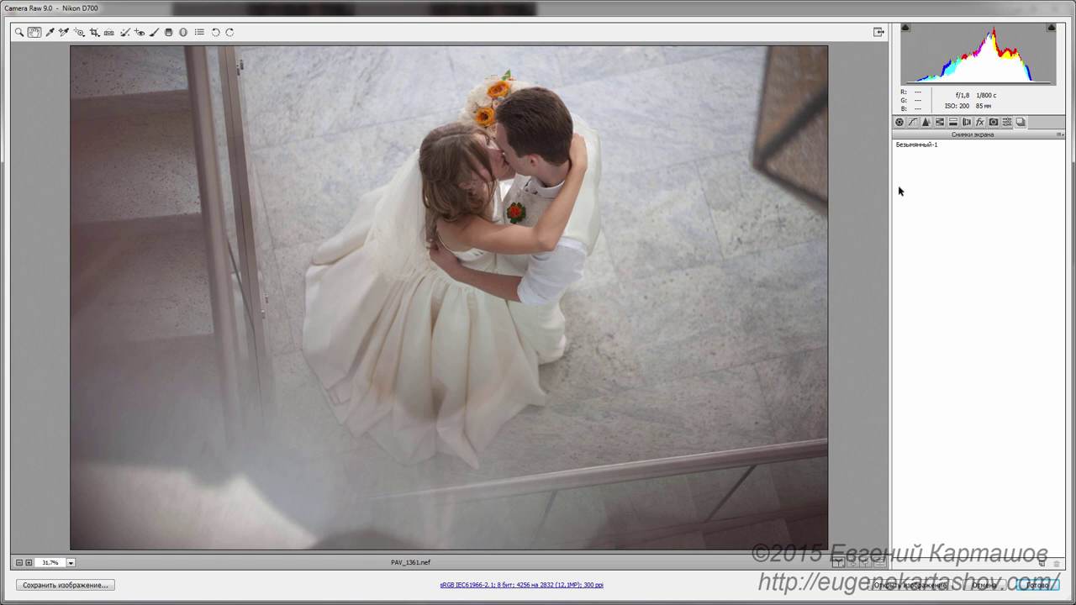
pyautogui.click(900, 123)
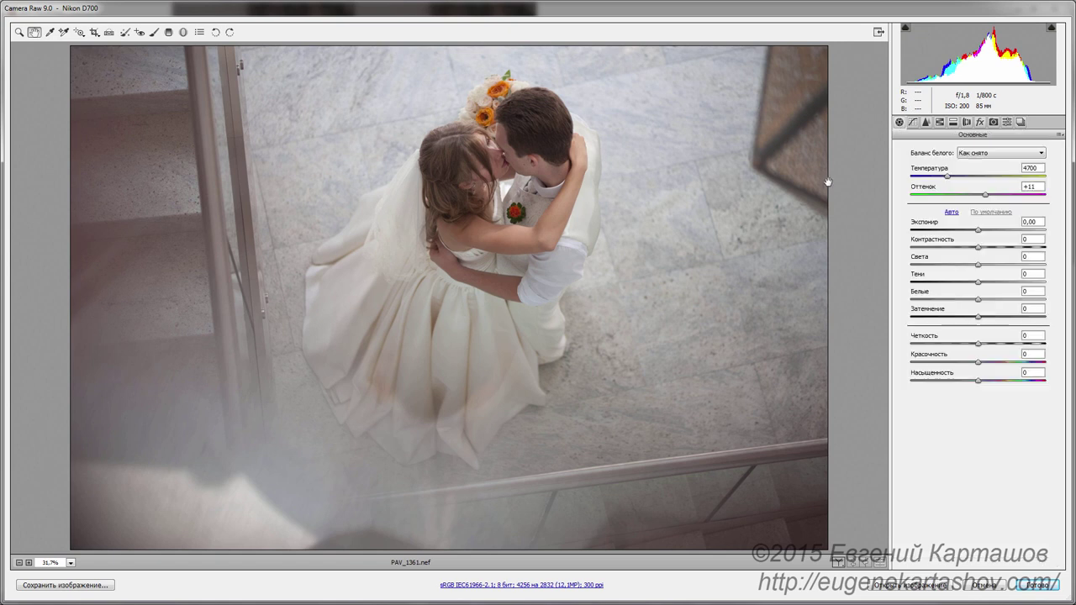
pyautogui.click(940, 123)
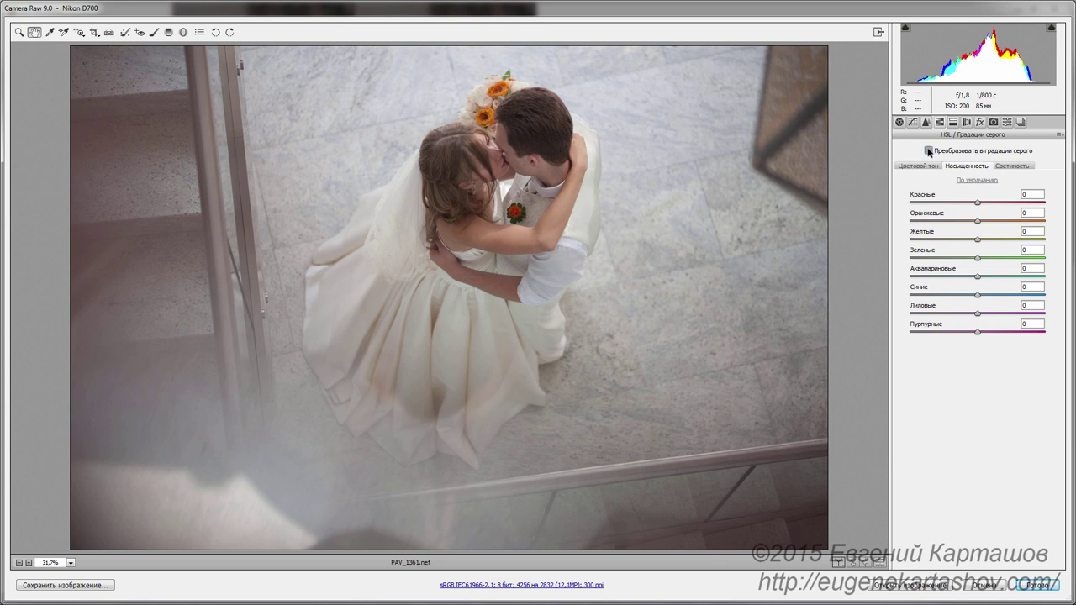
pyautogui.click(929, 151)
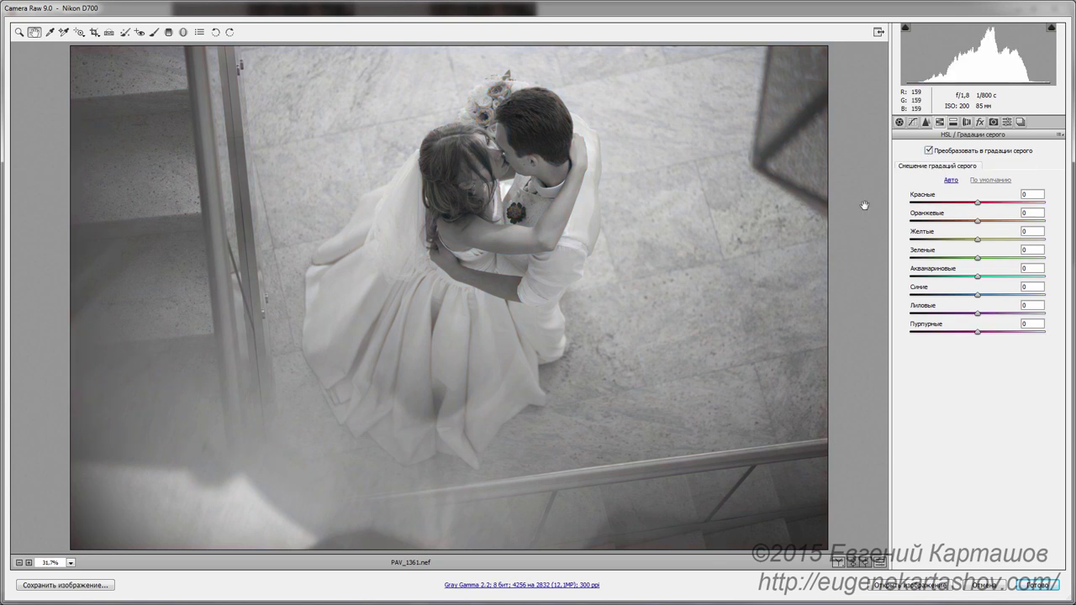
# - Try the ACR 4.6 camera profile, then undo back to Adobe Standard
pyautogui.click(994, 123)
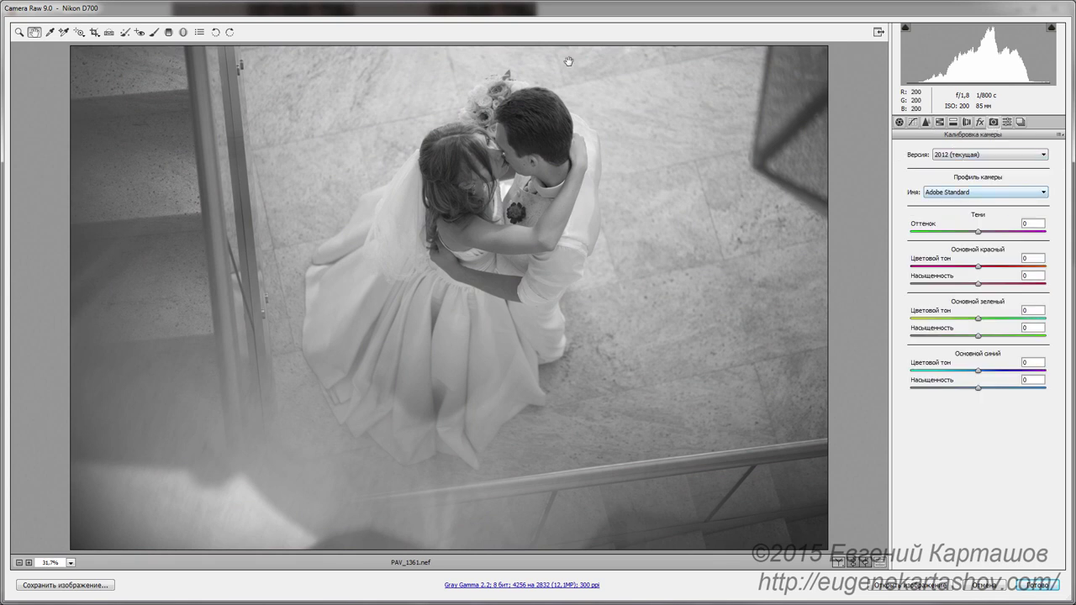
pyautogui.click(979, 192)
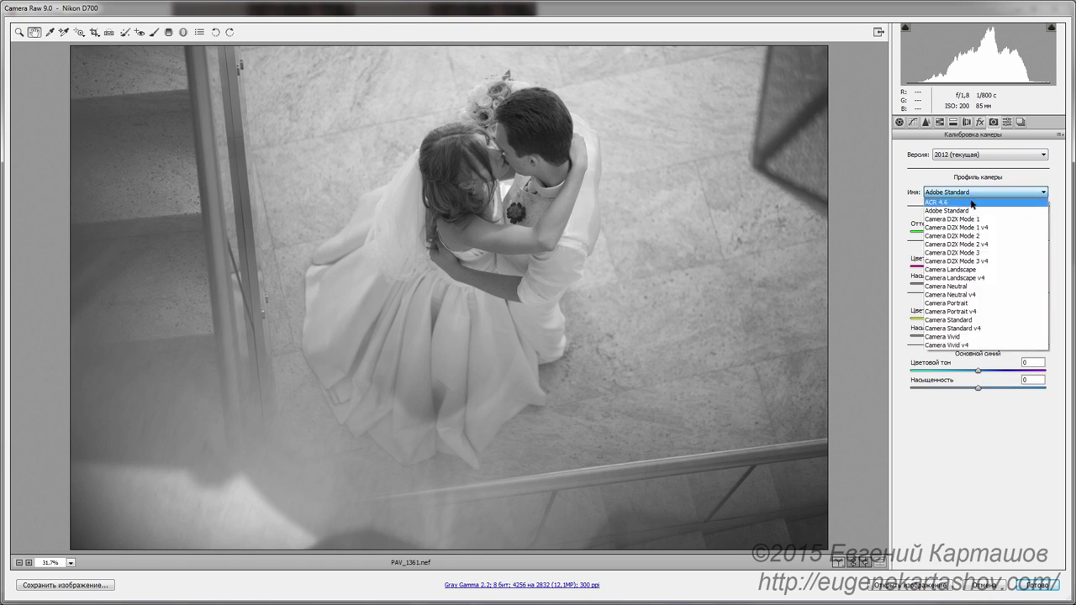
pyautogui.click(973, 203)
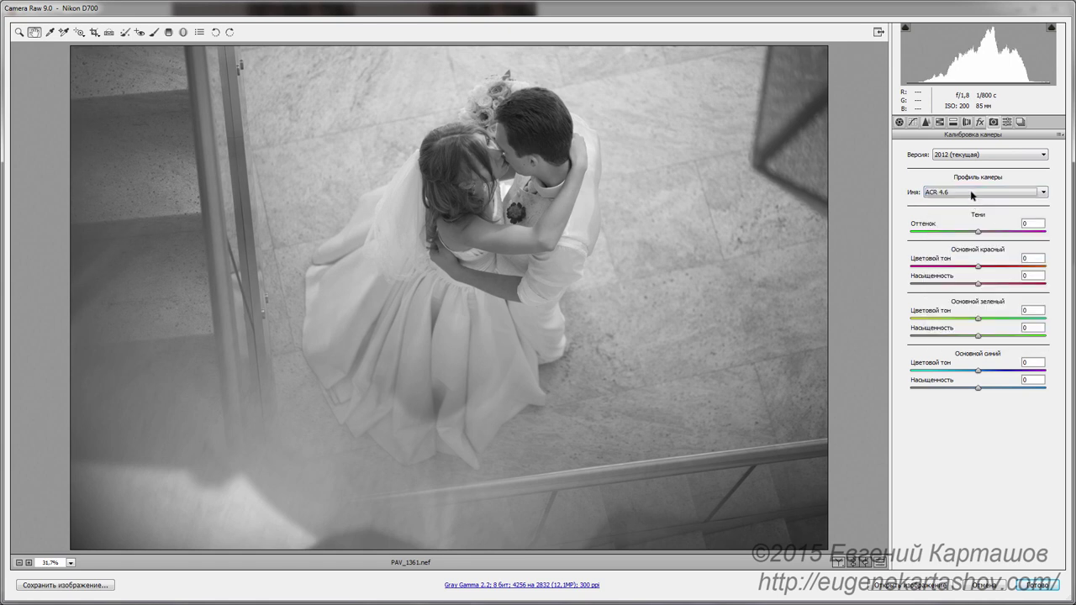
pyautogui.hotkey('ctrl', 'z')
# - Cycle through the remaining camera profiles and settle on Camera Vivid
pyautogui.scroll(-1, 973, 194)
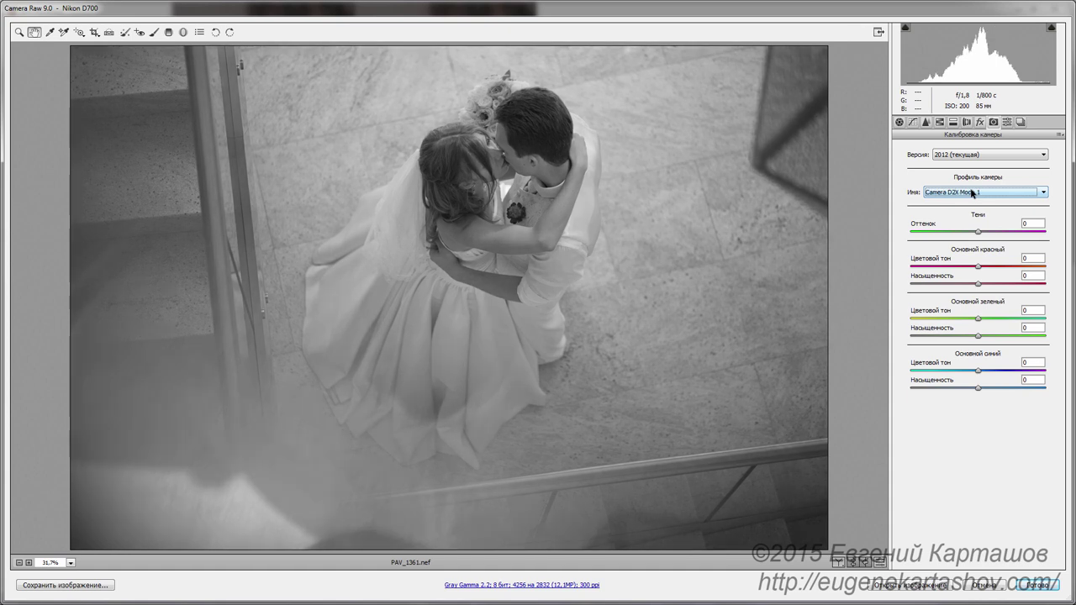
pyautogui.scroll(-1, 973, 193)
pyautogui.scroll(-1, 973, 194)
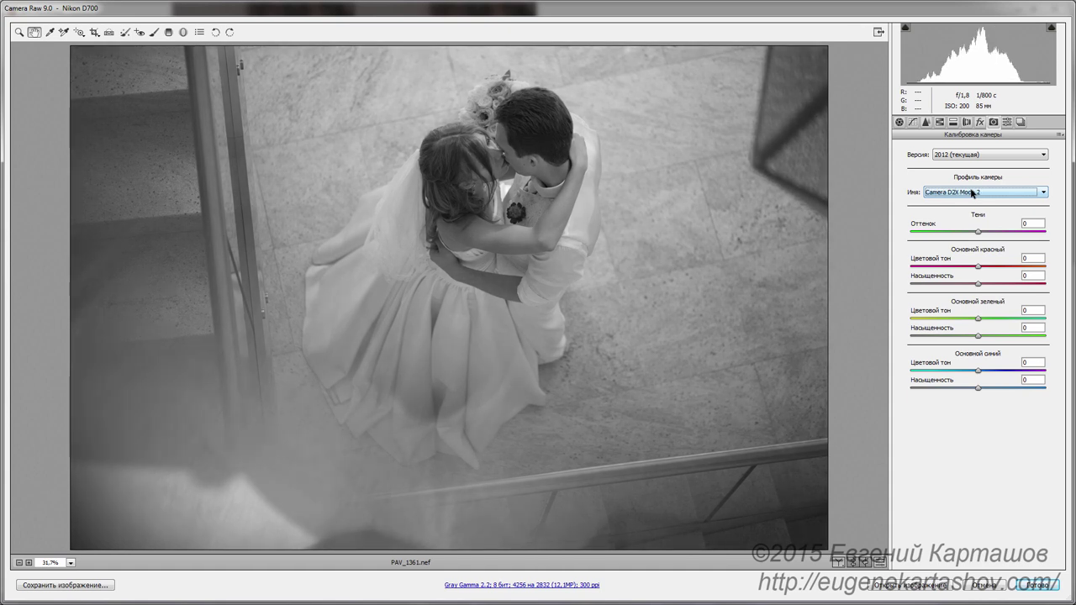
pyautogui.scroll(-1, 973, 193)
pyautogui.scroll(-1, 973, 194)
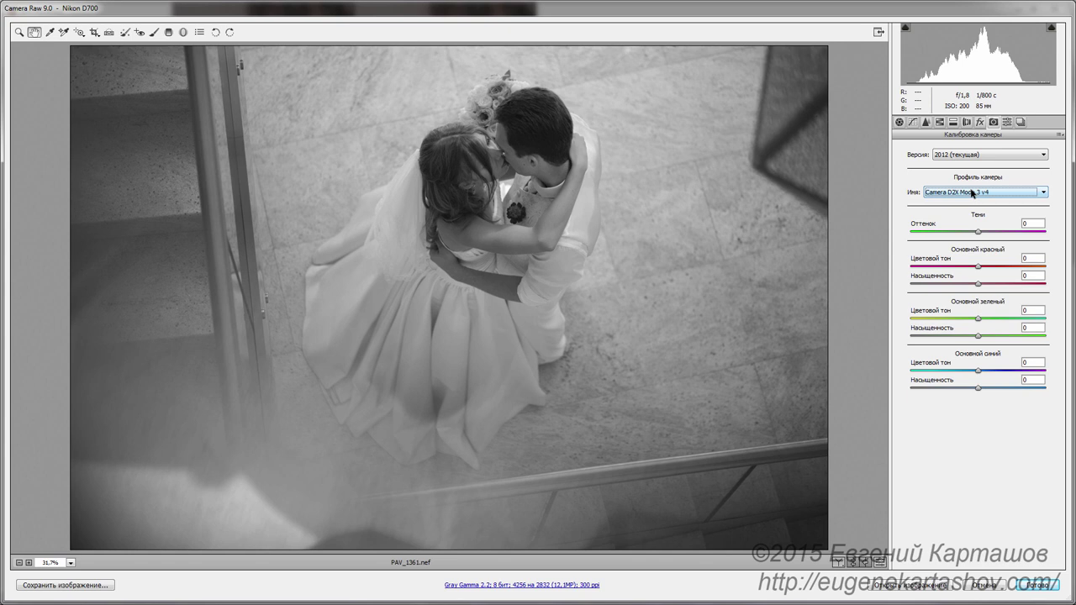
pyautogui.scroll(-3, 973, 194)
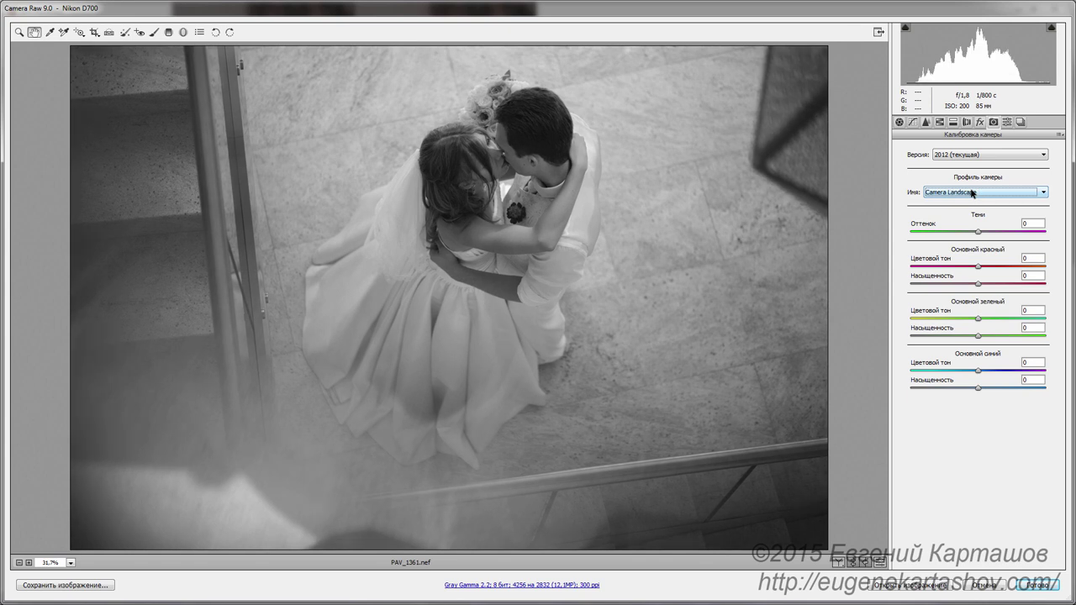
pyautogui.scroll(-1, 973, 194)
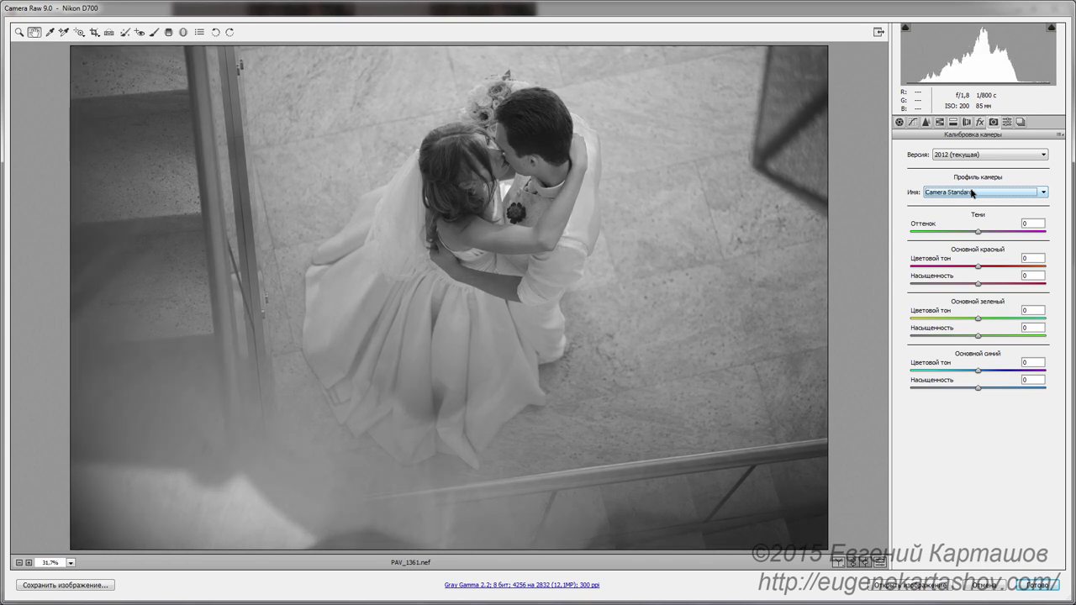
pyautogui.scroll(-1, 973, 193)
pyautogui.scroll(-1, 973, 193)
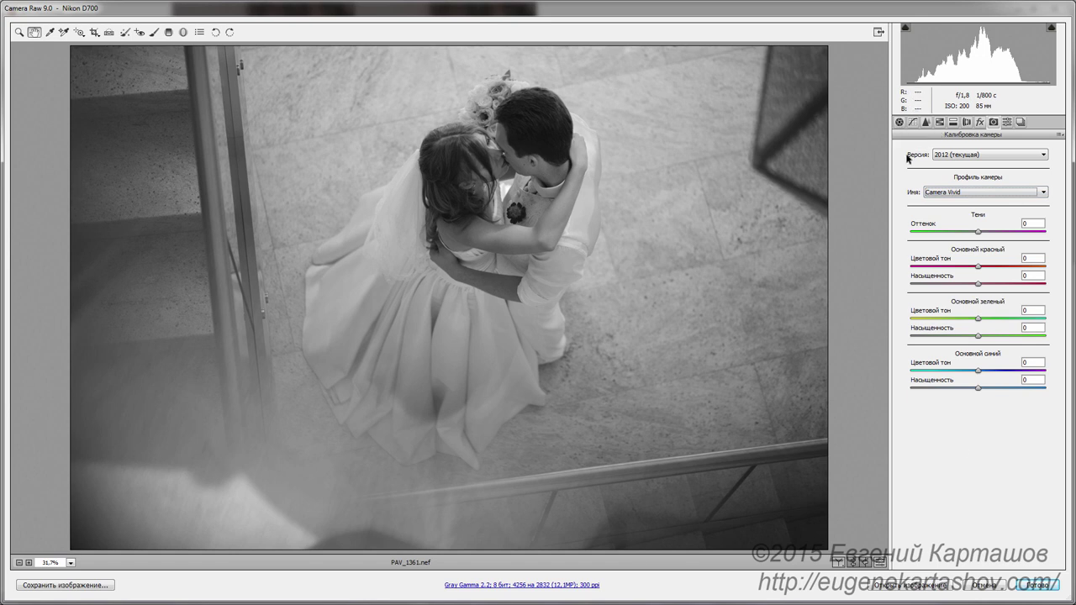
# - Set Exposure to +0.85 and Highlights to -100 in the Basic panel
pyautogui.click(900, 122)
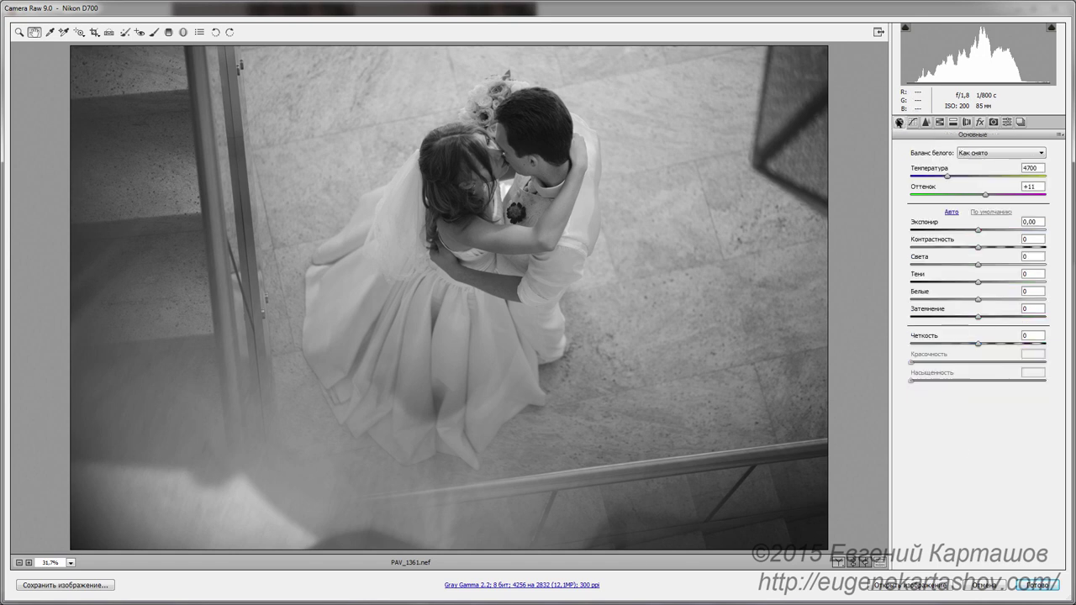
pyautogui.moveTo(979, 230); pyautogui.dragTo(987, 229)
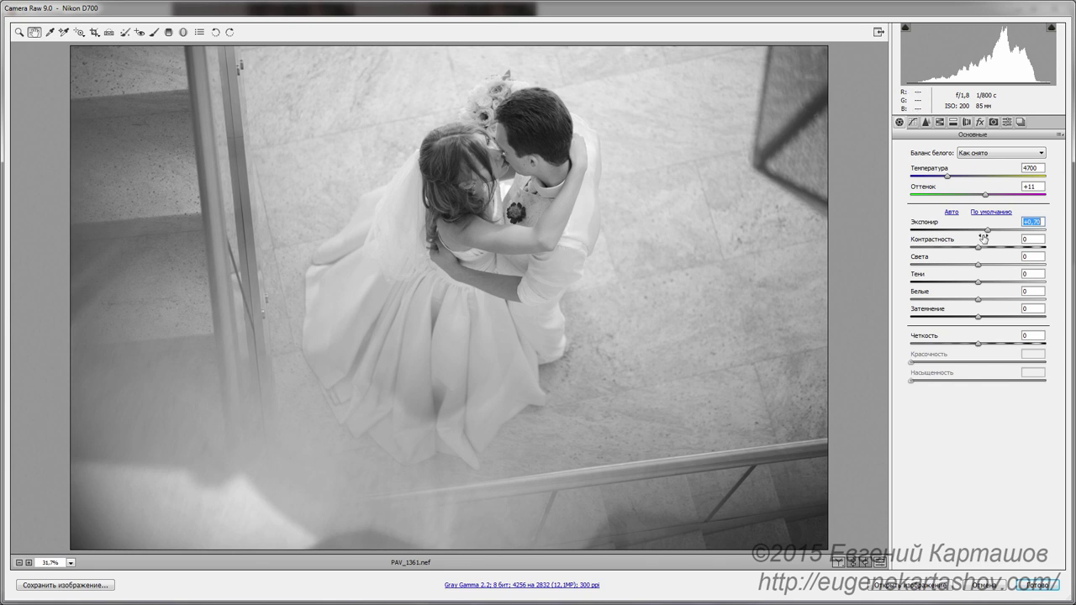
pyautogui.moveTo(986, 228)
pyautogui.mouseDown()
pyautogui.moveTo(1010, 267)
pyautogui.moveTo(923, 265)
pyautogui.mouseUp()
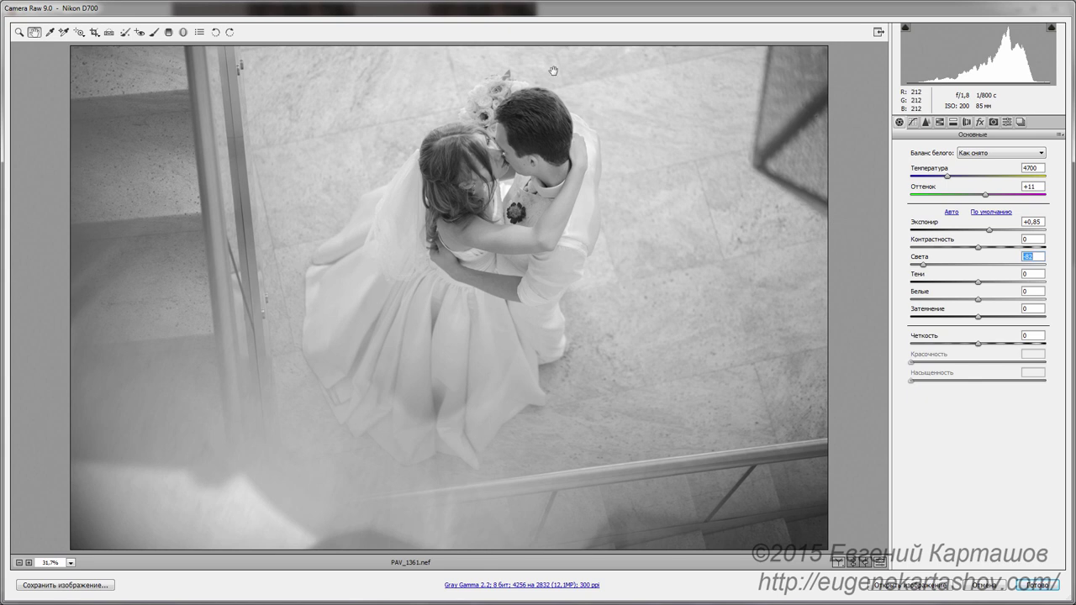
pyautogui.moveTo(922, 267); pyautogui.dragTo(885, 263)
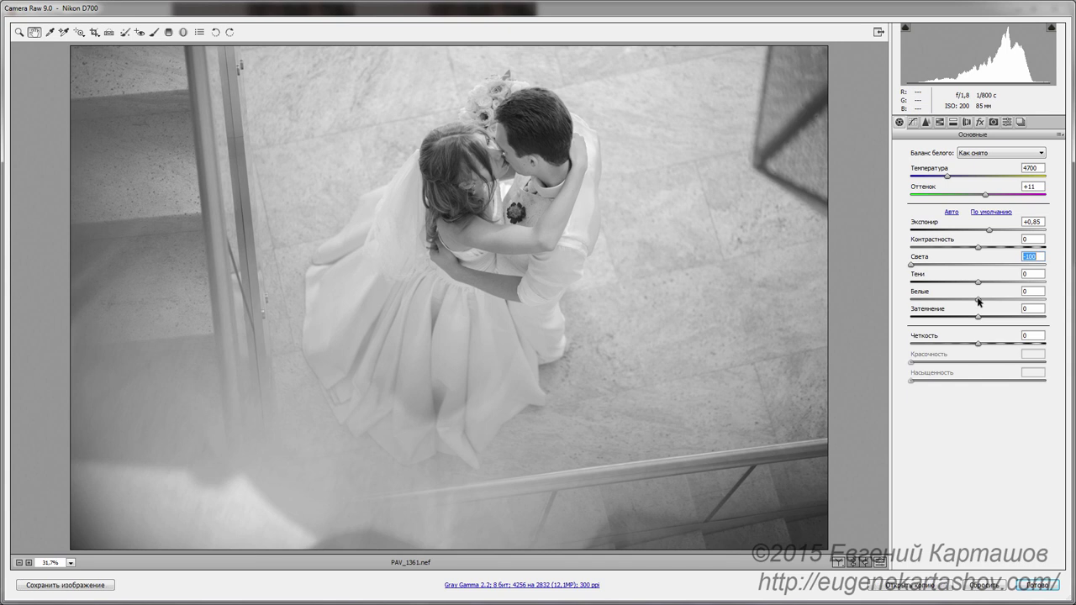
# - Raise Whites to +52 using the clipping preview, Contrast to +19 and Shadows to +26
pyautogui.moveTo(978, 301); pyautogui.dragTo(1001, 300)
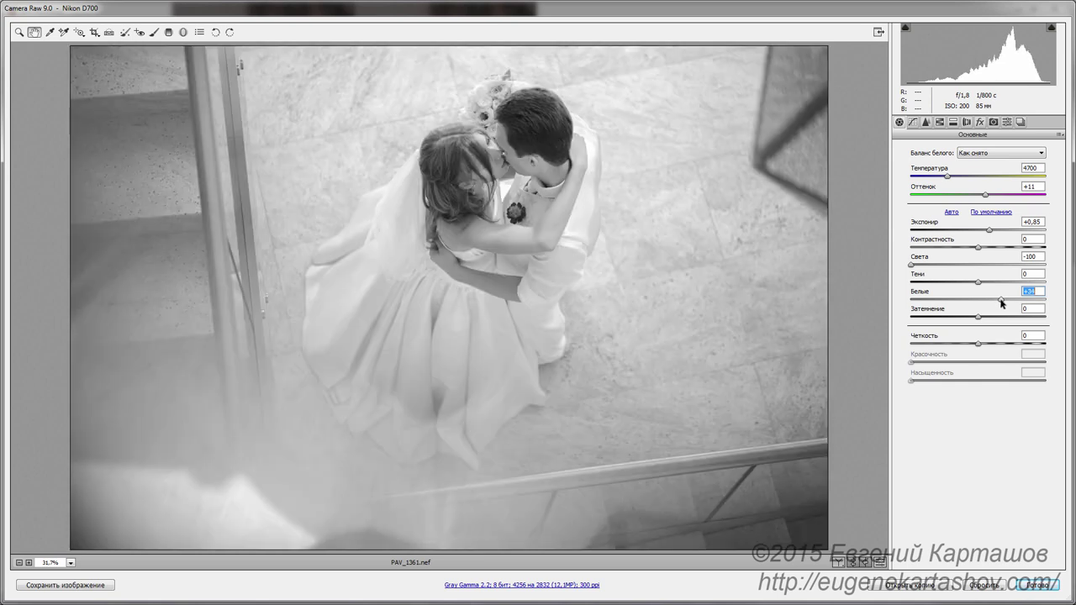
pyautogui.moveTo(1001, 300); pyautogui.dragTo(1008, 300)
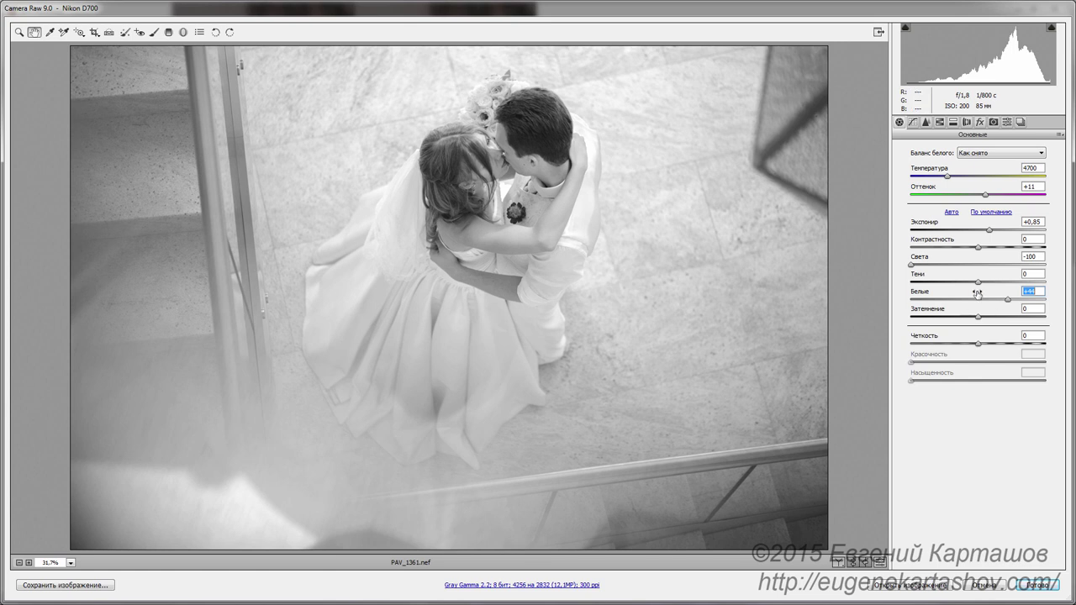
pyautogui.press('alt')
pyautogui.moveTo(1008, 302); pyautogui.dragTo(1011, 300)
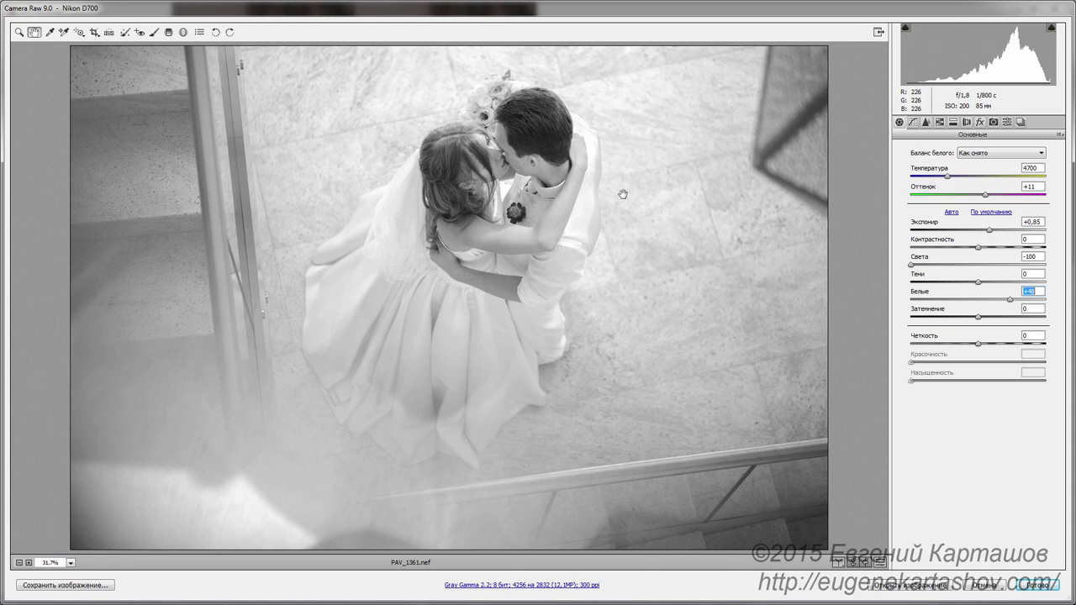
pyautogui.press('Up')
pyautogui.press('Up')
pyautogui.press('Up')
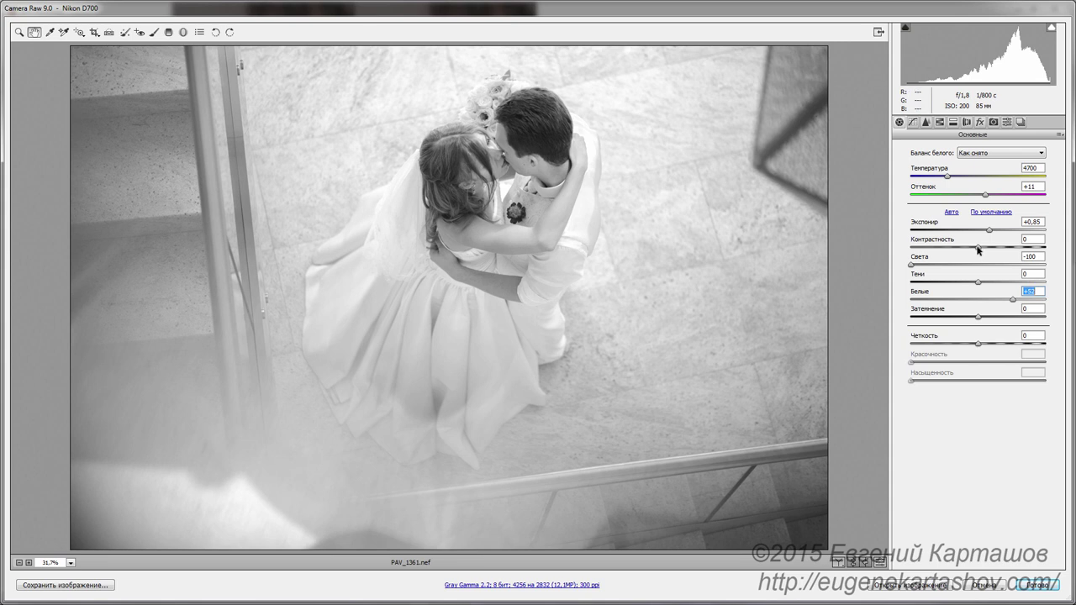
pyautogui.moveTo(978, 247); pyautogui.dragTo(991, 248)
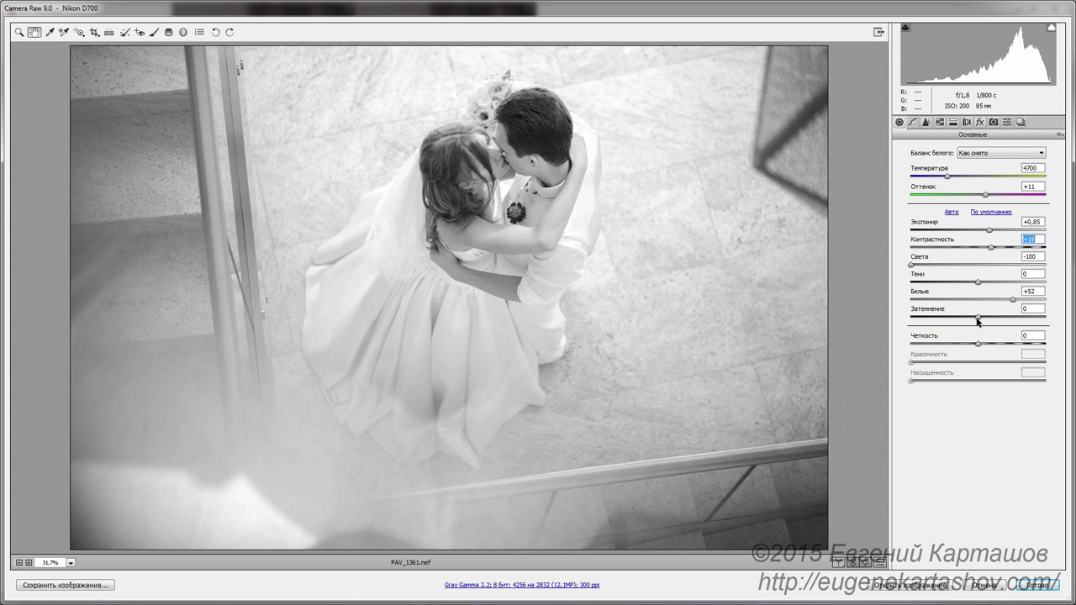
pyautogui.moveTo(978, 282); pyautogui.dragTo(996, 282)
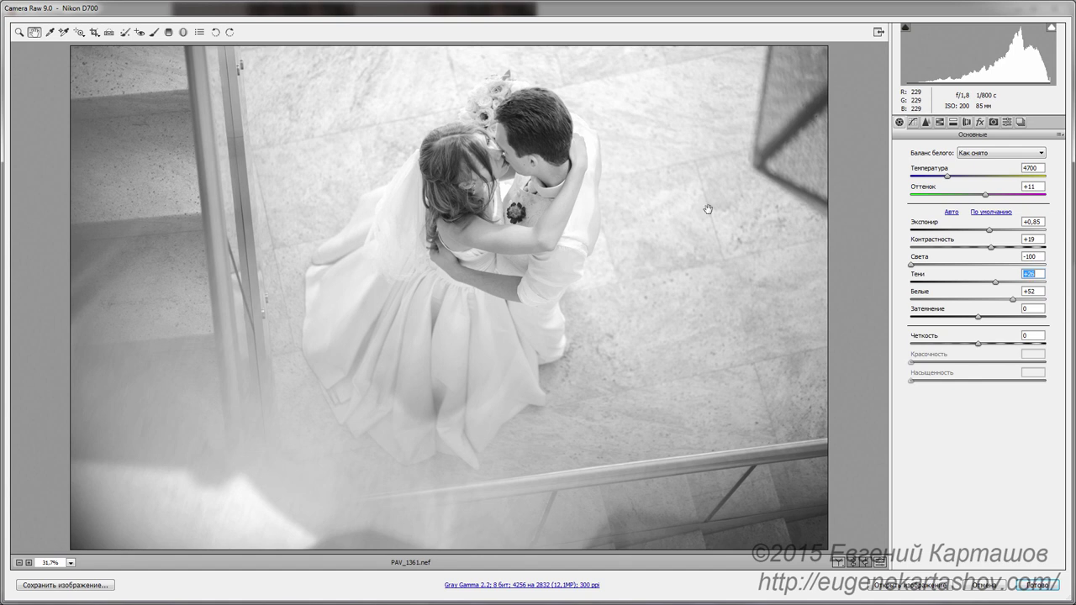
# - Untick Convert to Grayscale to switch the photo back to colour
pyautogui.click(940, 122)
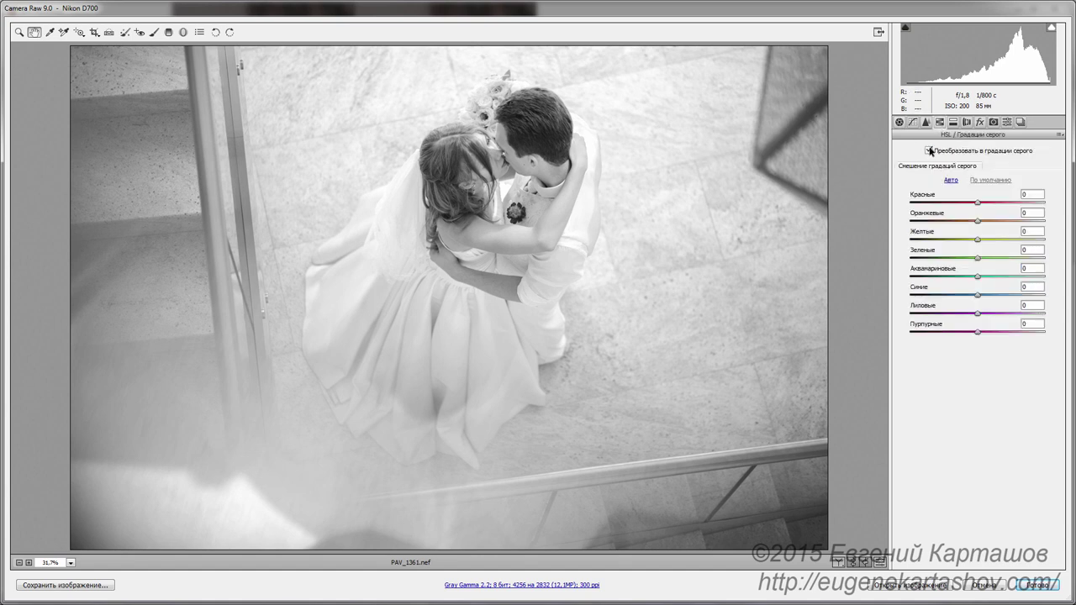
pyautogui.click(930, 151)
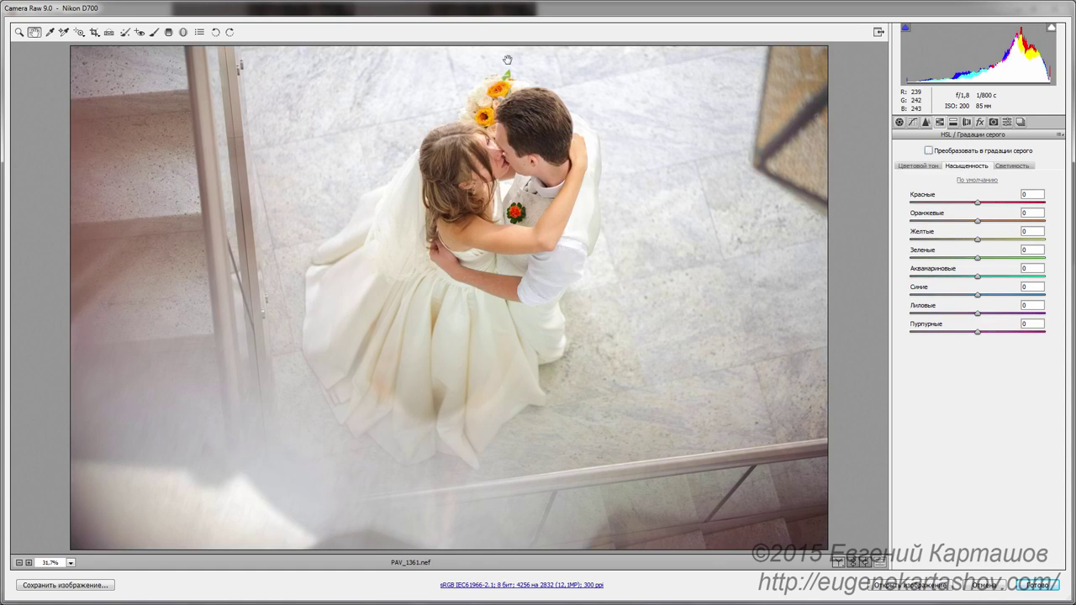
pyautogui.click(899, 121)
# - Cool the white balance to a temperature of 4150
pyautogui.moveTo(948, 179); pyautogui.dragTo(942, 179)
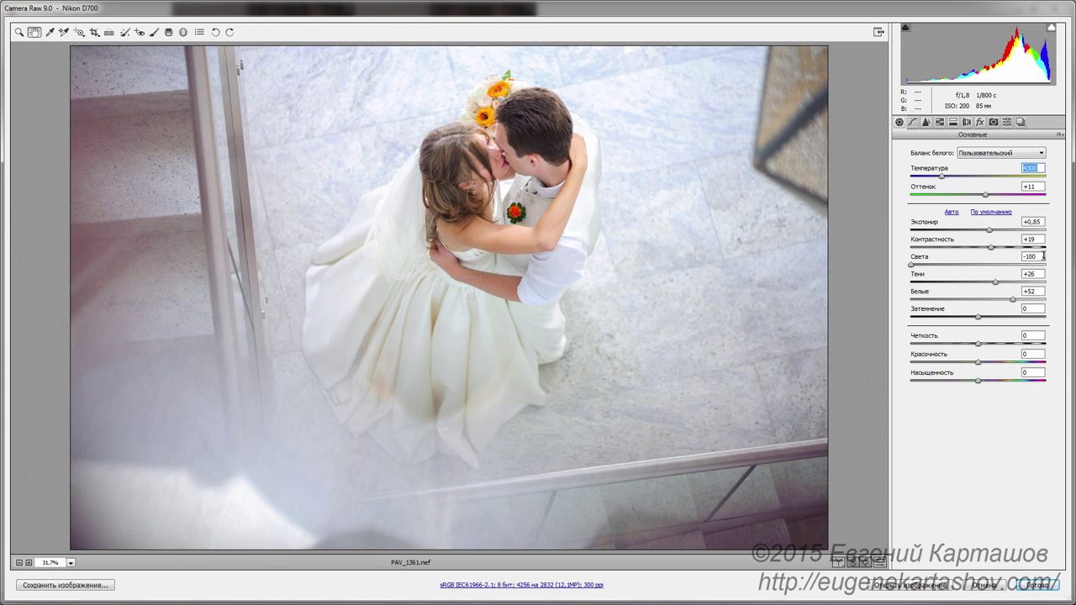
pyautogui.click(940, 176)
pyautogui.press('Down')
pyautogui.press('Down')
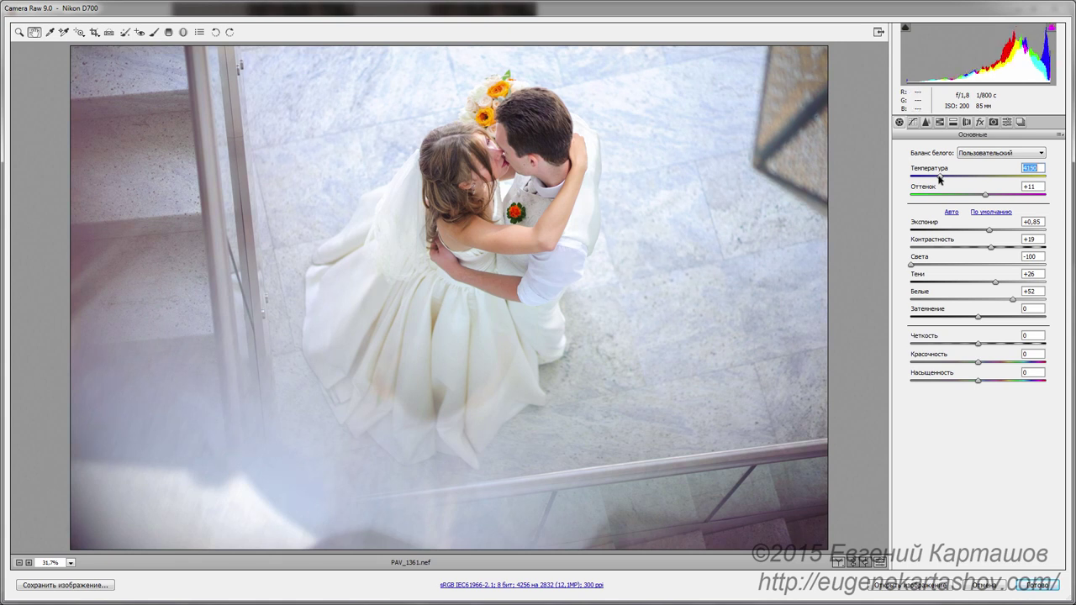
pyautogui.click(994, 123)
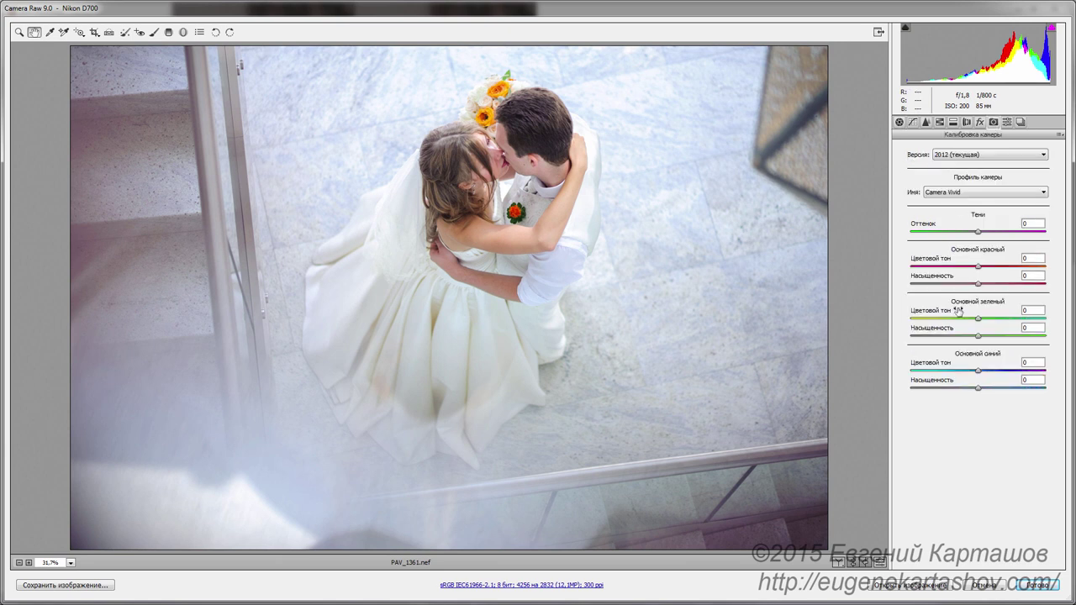
# - Shift the Blue Primary Hue toward cyan and convert the photo to grayscale
pyautogui.click(975, 371)
pyautogui.moveTo(975, 371); pyautogui.dragTo(944, 370)
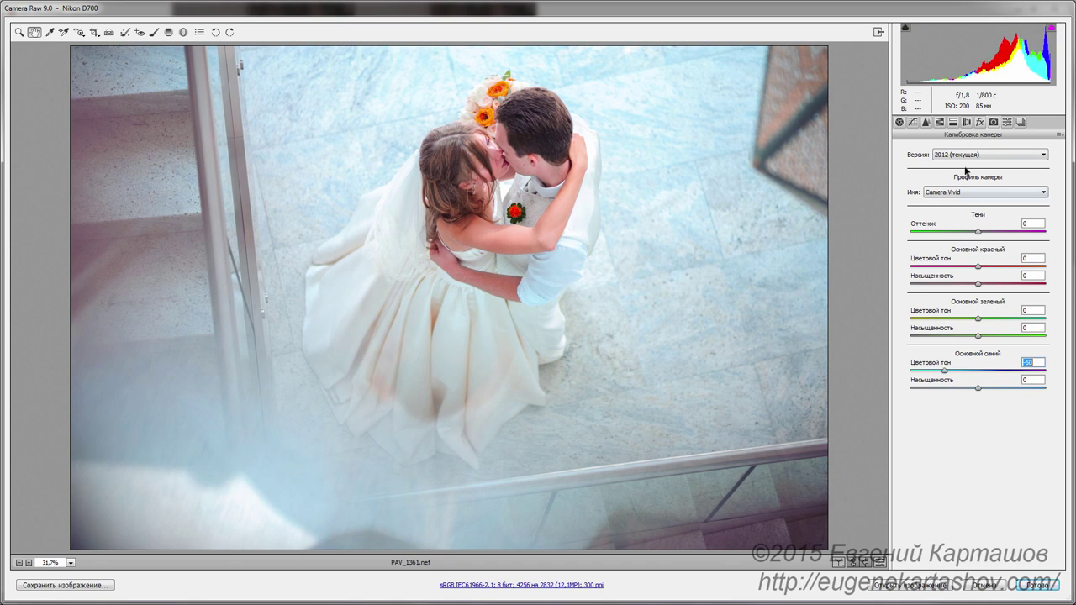
pyautogui.click(940, 123)
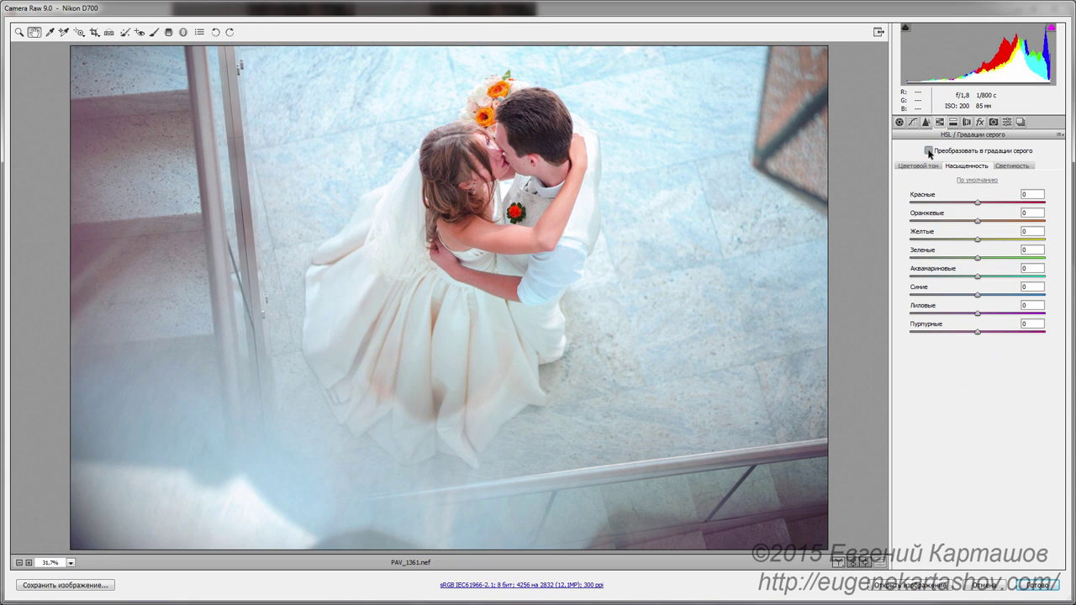
pyautogui.click(930, 152)
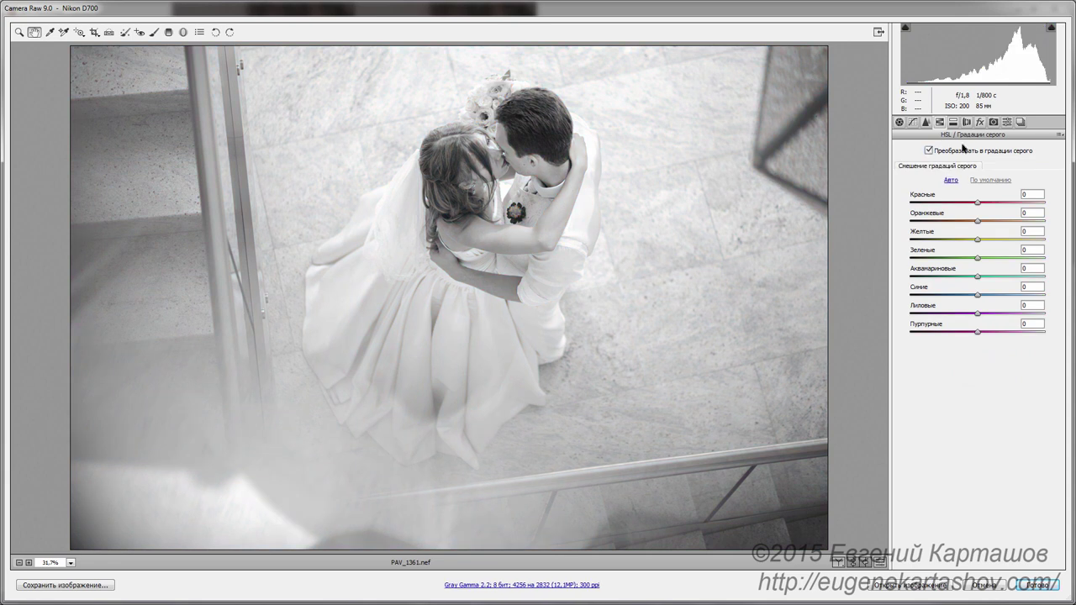
pyautogui.click(994, 123)
pyautogui.moveTo(946, 371)
pyautogui.mouseDown()
pyautogui.moveTo(985, 371)
pyautogui.moveTo(925, 371)
pyautogui.moveTo(938, 374)
pyautogui.mouseUp()
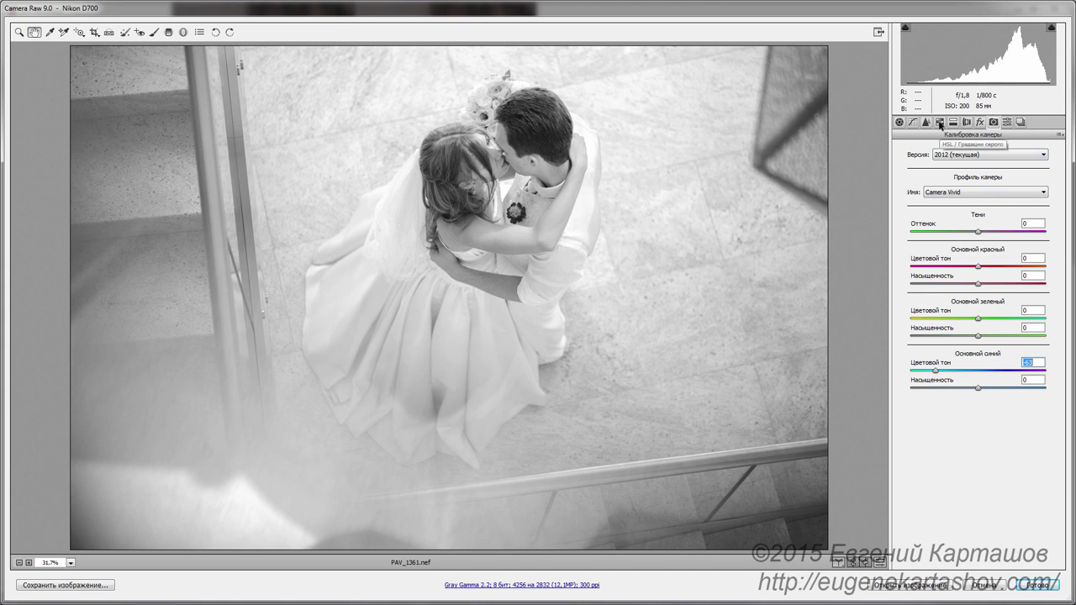
# - Darken the grayscale mix Blues to -44 and lower the Aquas
pyautogui.click(940, 123)
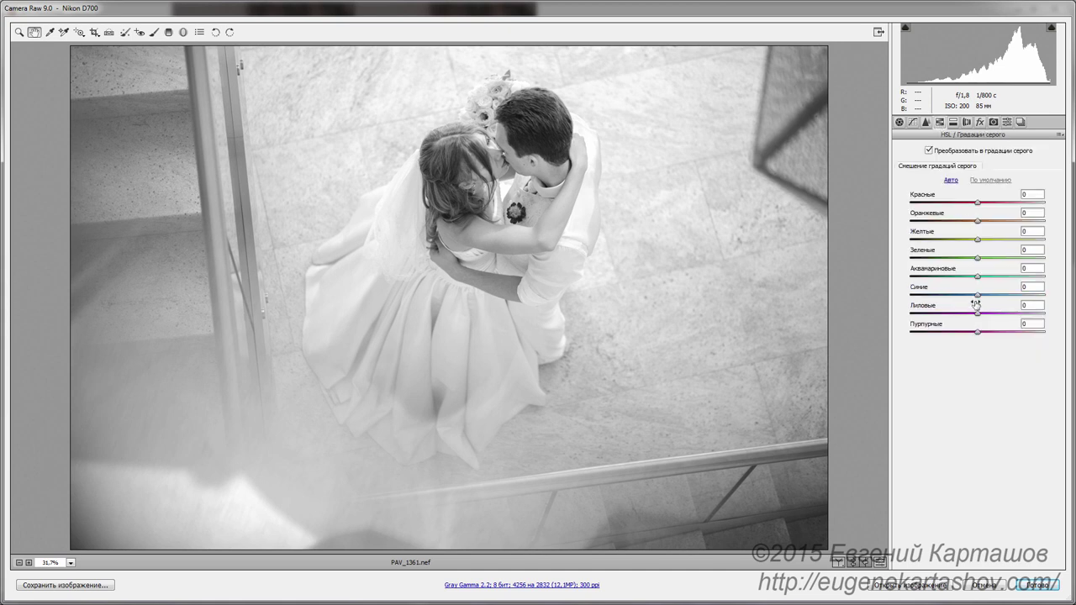
pyautogui.moveTo(976, 296); pyautogui.dragTo(947, 295)
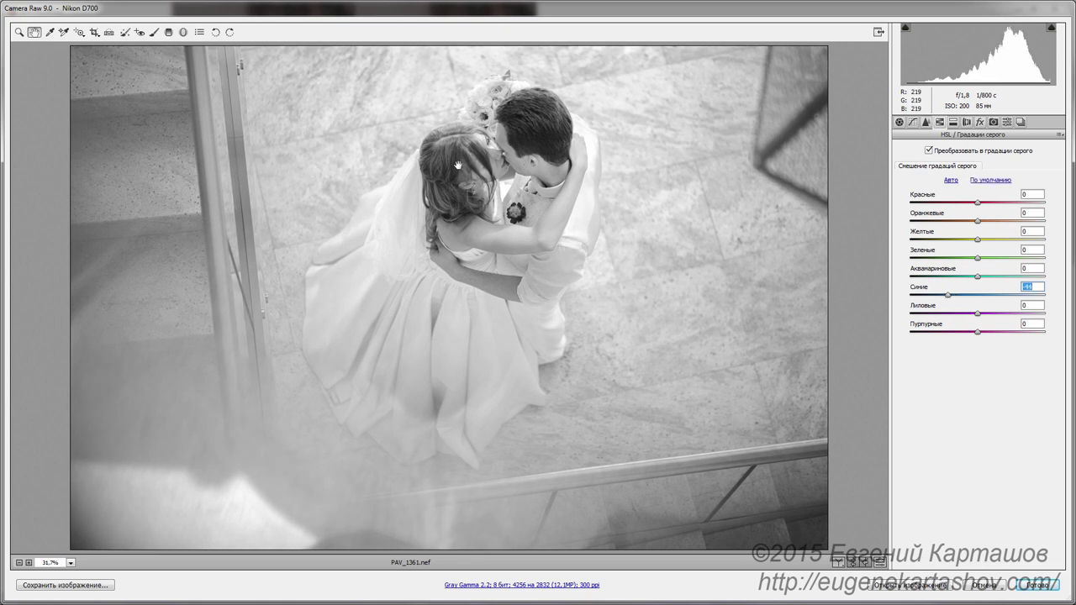
pyautogui.moveTo(977, 278); pyautogui.dragTo(961, 278)
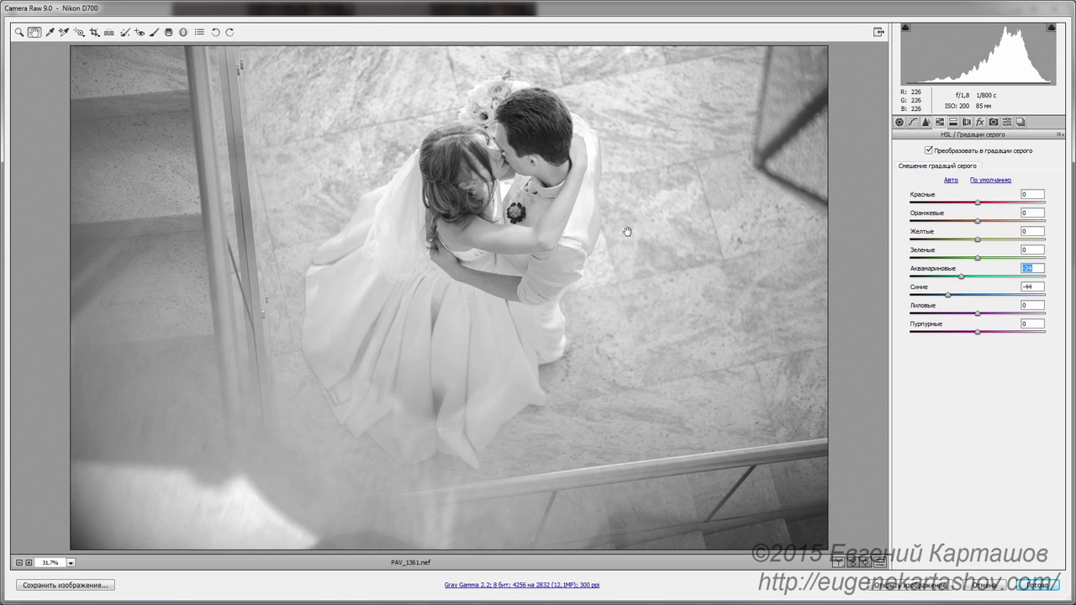
# - Add shadow, highlight and midtone control points to the point tone curve
pyautogui.click(914, 124)
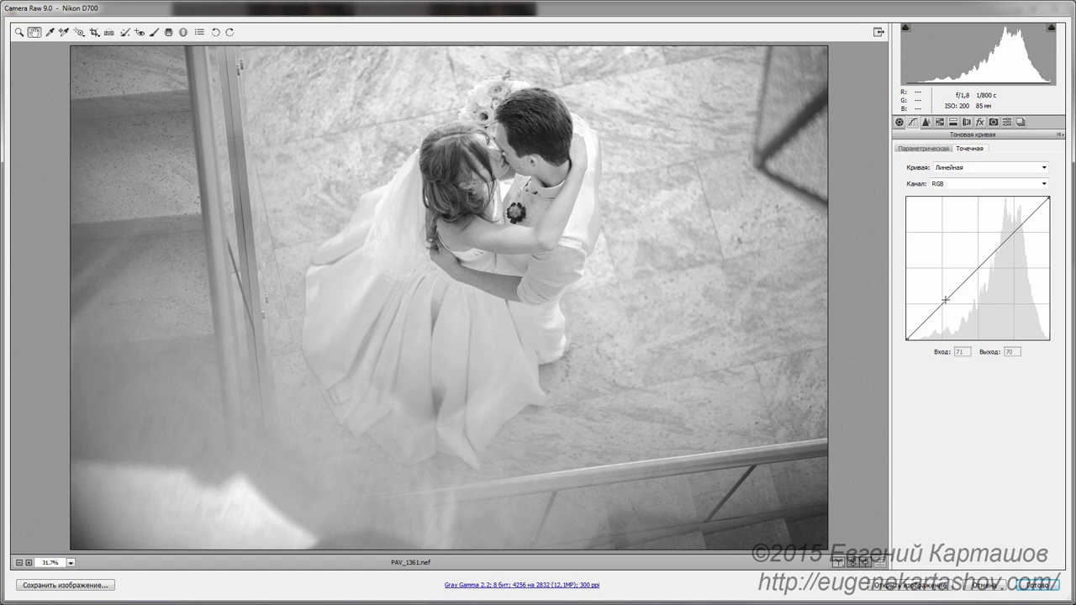
pyautogui.click(946, 299)
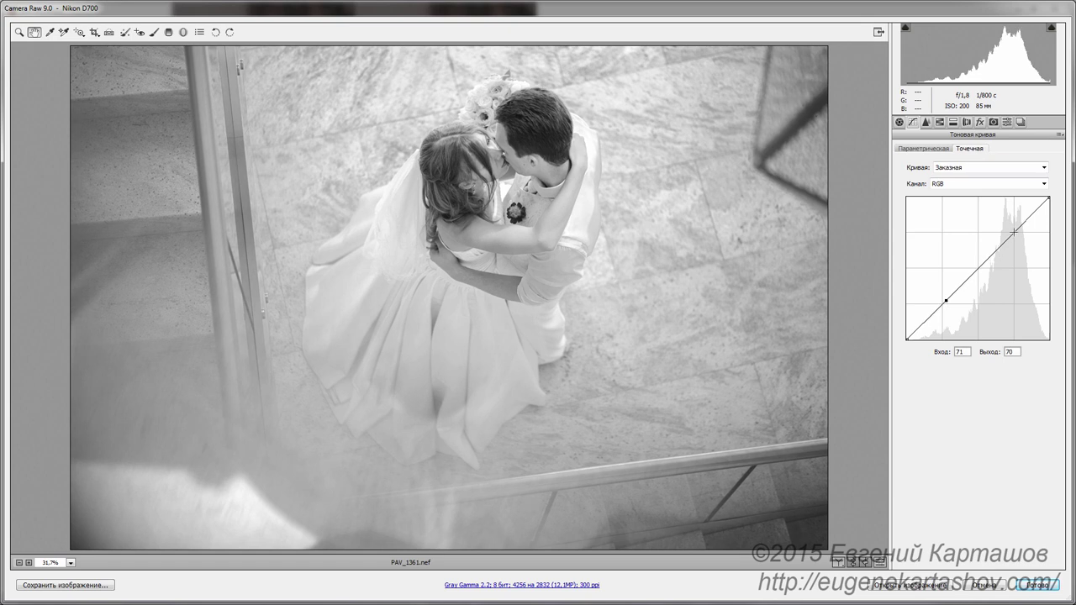
pyautogui.click(1014, 231)
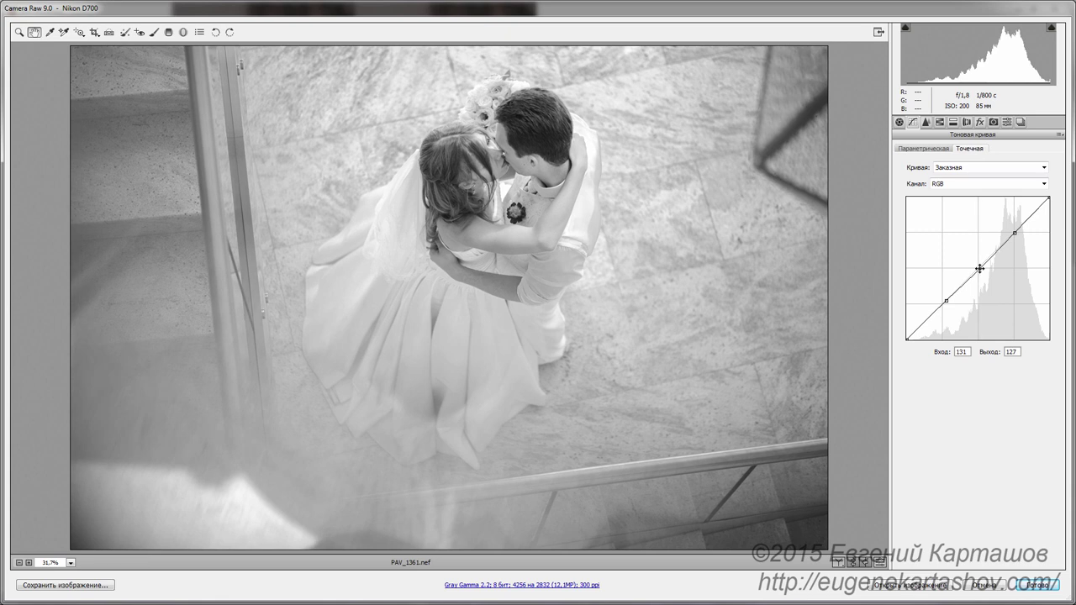
pyautogui.click(978, 268)
# - Lift the curve's black point, lower the white point to 243, and raise Contrast to +43
pyautogui.moveTo(907, 339); pyautogui.dragTo(897, 320)
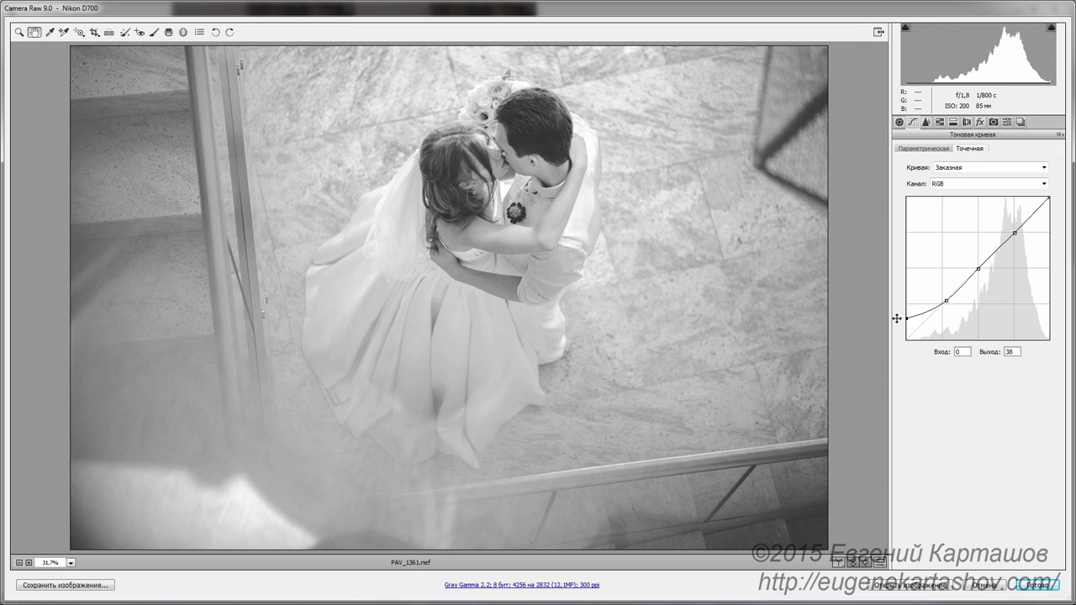
pyautogui.moveTo(945, 303); pyautogui.dragTo(943, 300)
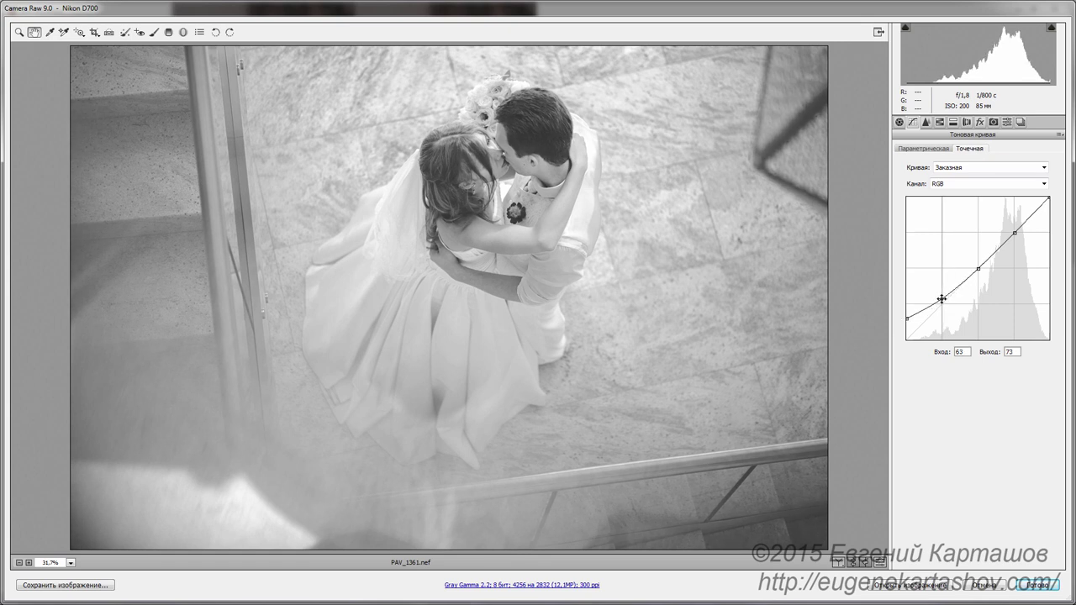
pyautogui.moveTo(909, 318); pyautogui.dragTo(905, 314)
pyautogui.moveTo(942, 299); pyautogui.dragTo(941, 300)
pyautogui.moveTo(1048, 198); pyautogui.dragTo(1052, 203)
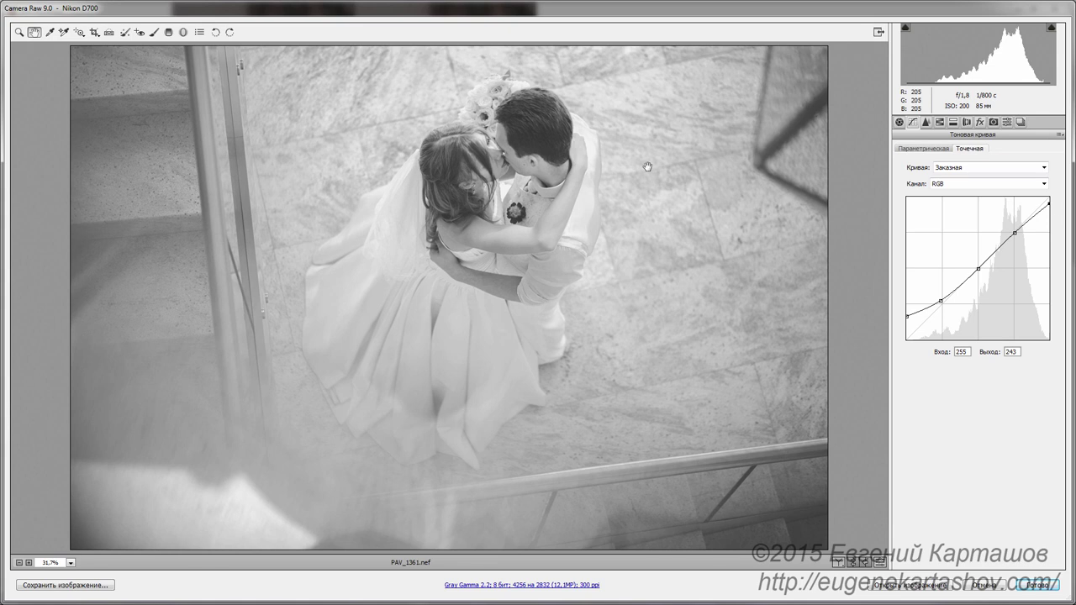
pyautogui.hotkey('ctrl', 'alt', '1')
pyautogui.moveTo(1002, 248); pyautogui.dragTo(1009, 249)
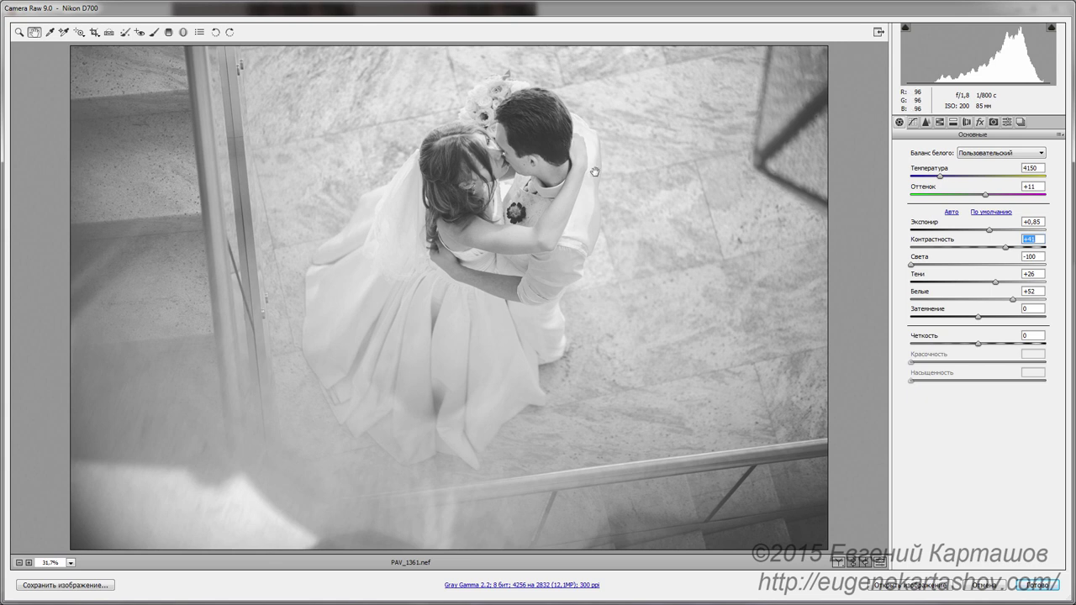
# - Draw a wide radial filter ellipse around the couple, darkening the outside at exposure -0.65
pyautogui.click(183, 33)
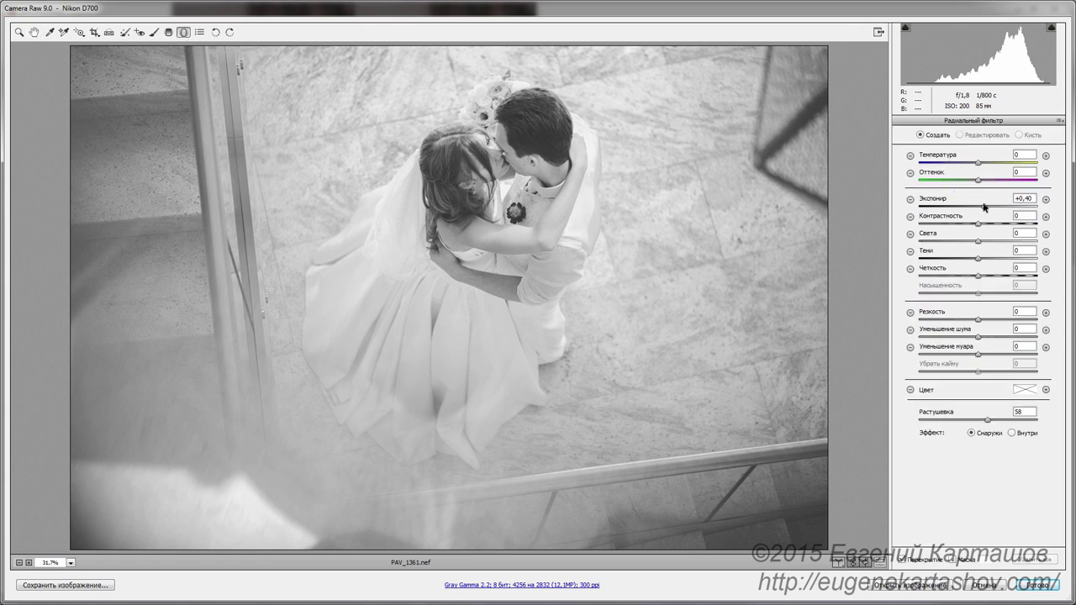
pyautogui.moveTo(984, 206); pyautogui.dragTo(916, 214)
pyautogui.click(496, 183)
pyautogui.moveTo(496, 184); pyautogui.dragTo(626, 319)
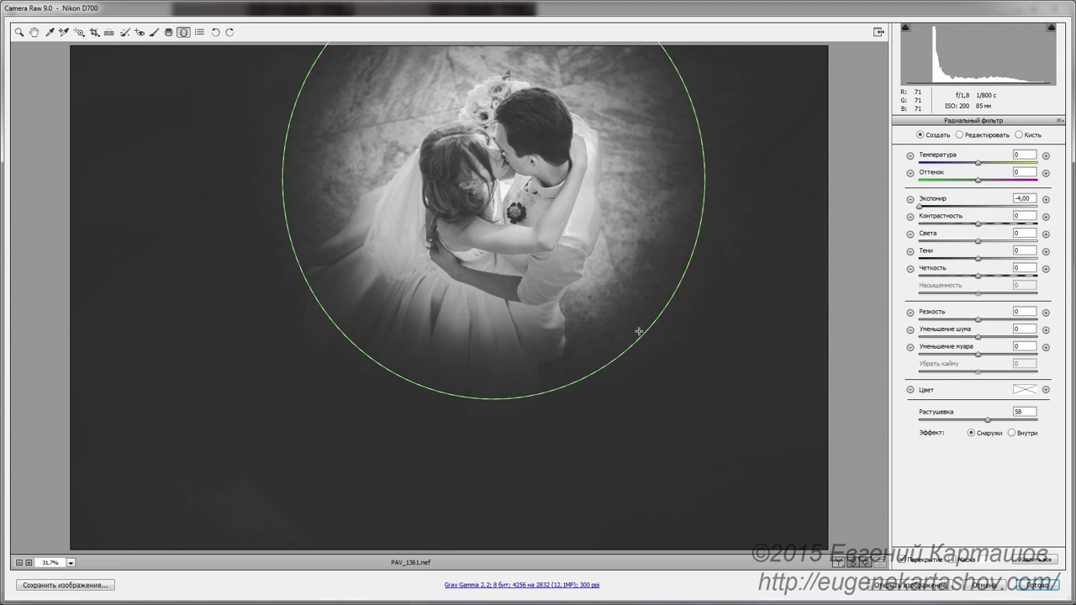
pyautogui.moveTo(626, 319); pyautogui.dragTo(636, 328)
pyautogui.moveTo(496, 179); pyautogui.dragTo(491, 206)
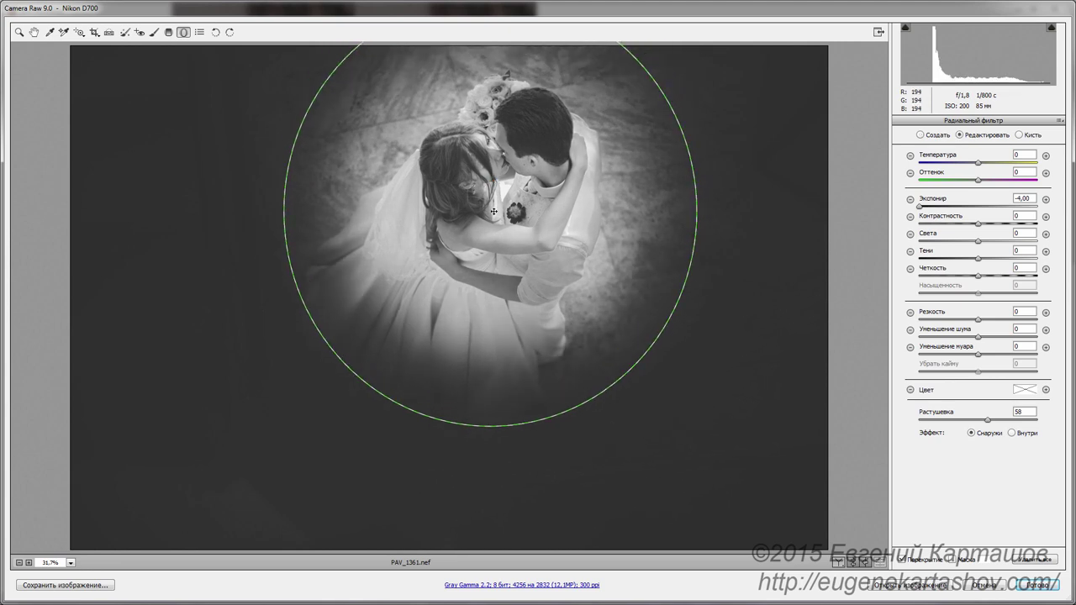
pyautogui.moveTo(697, 206); pyautogui.dragTo(753, 206)
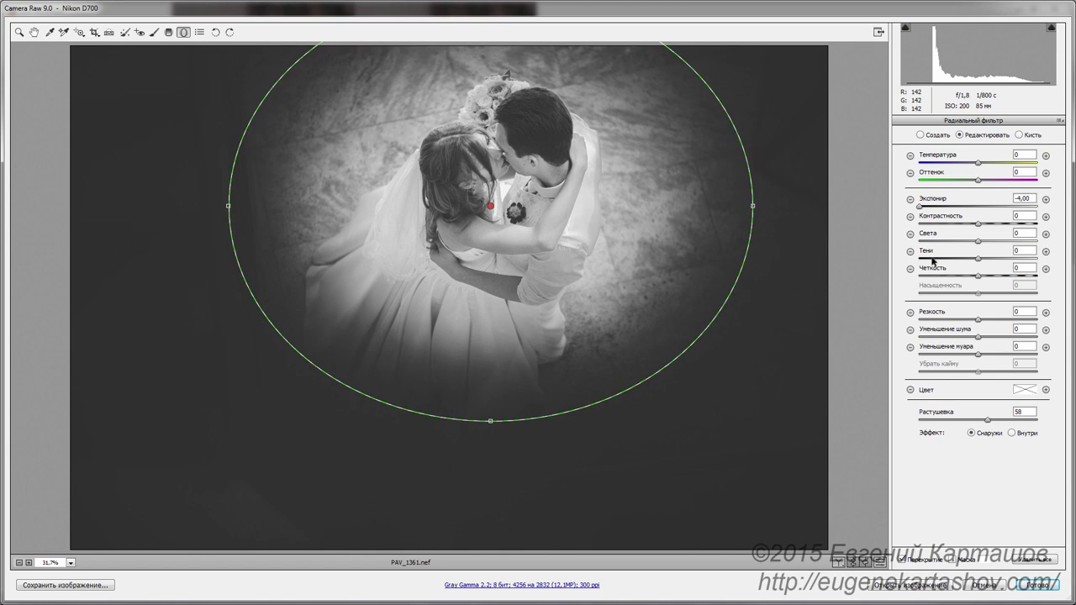
pyautogui.moveTo(920, 207); pyautogui.dragTo(969, 212)
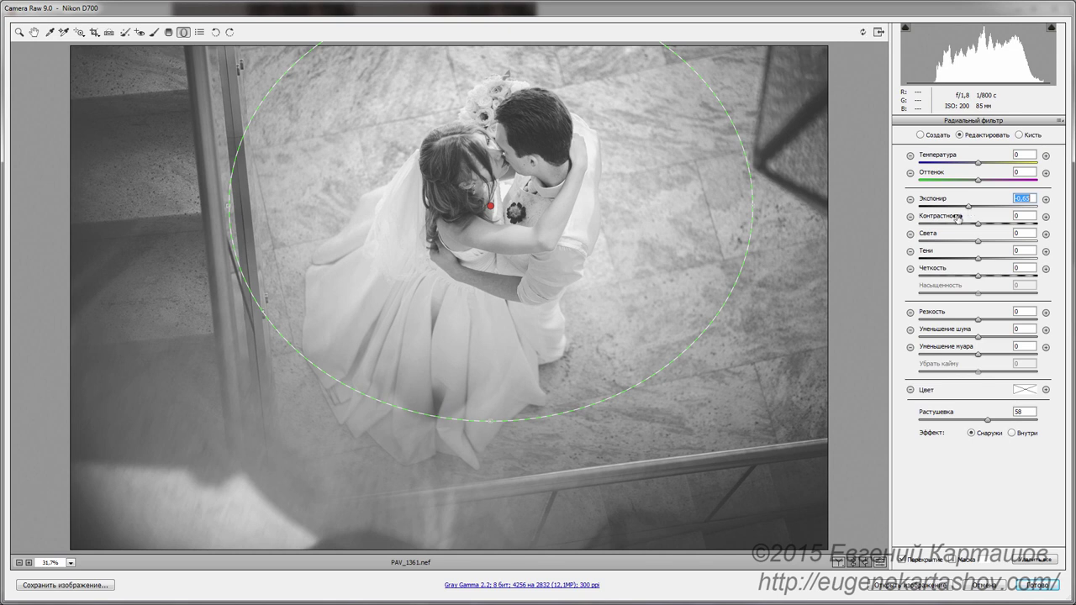
# - Narrow the ellipse slightly and set the filter's Contrast to +83 and Shadows to -4
pyautogui.moveTo(753, 206); pyautogui.dragTo(703, 210)
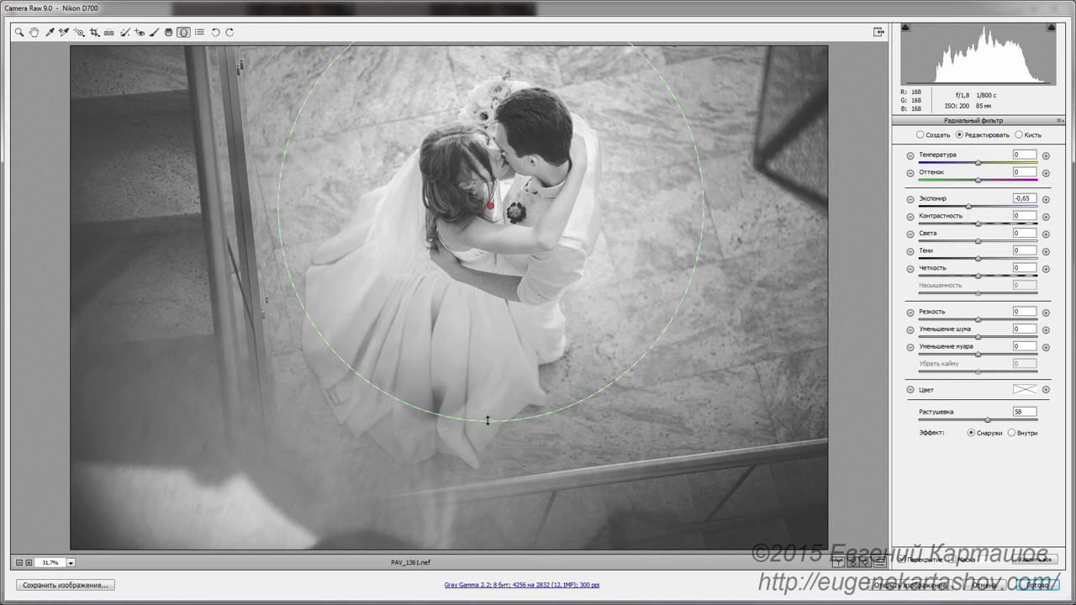
pyautogui.moveTo(492, 422); pyautogui.dragTo(492, 414)
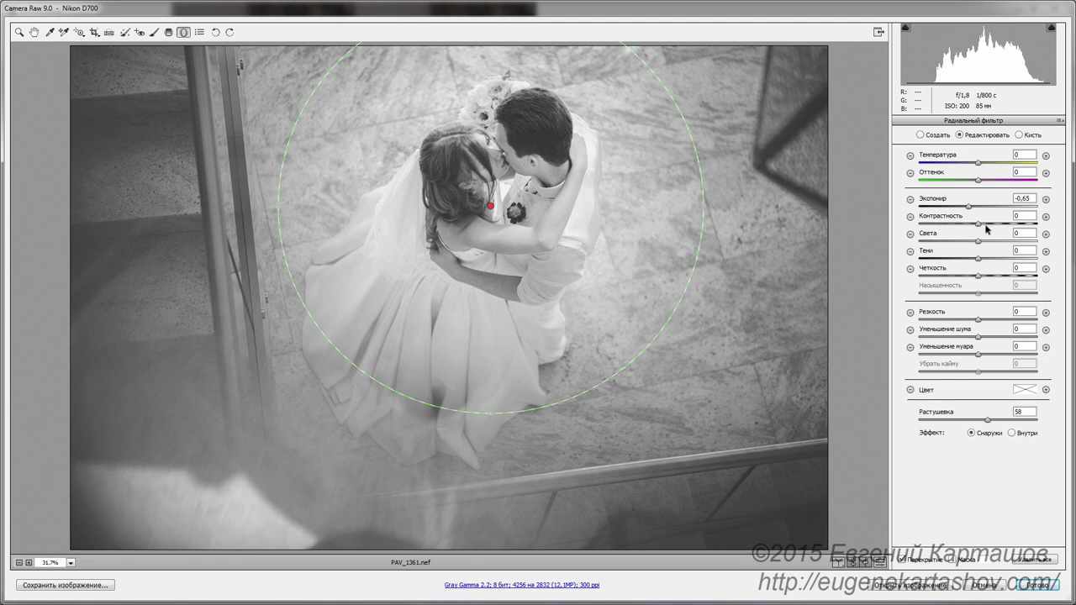
pyautogui.moveTo(980, 225); pyautogui.dragTo(1011, 225)
pyautogui.press('Down')
pyautogui.press('Down')
pyautogui.press('Down')
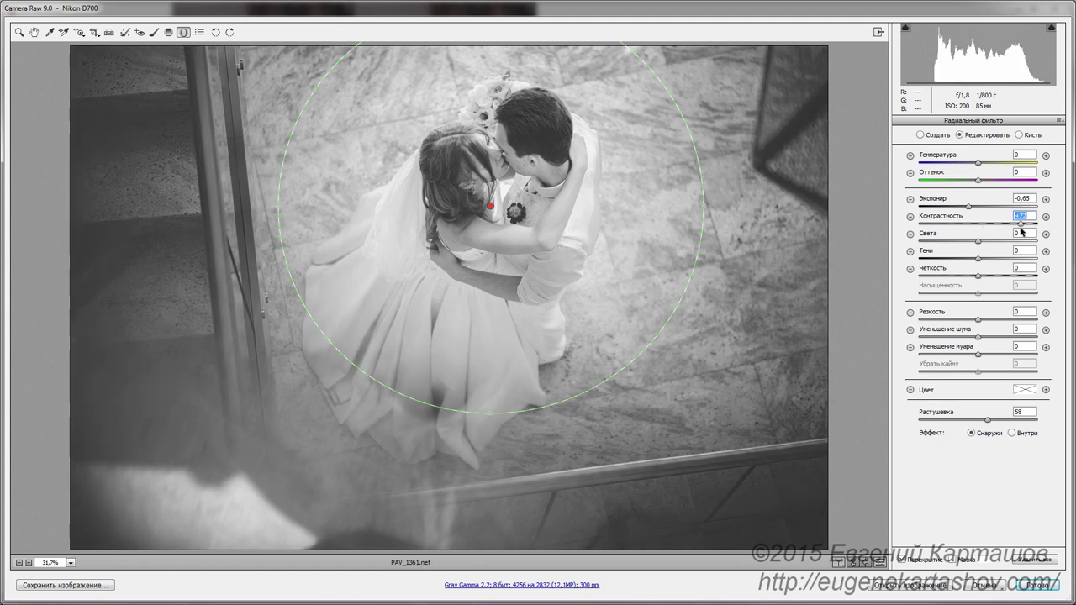
pyautogui.moveTo(1022, 229); pyautogui.dragTo(1026, 232)
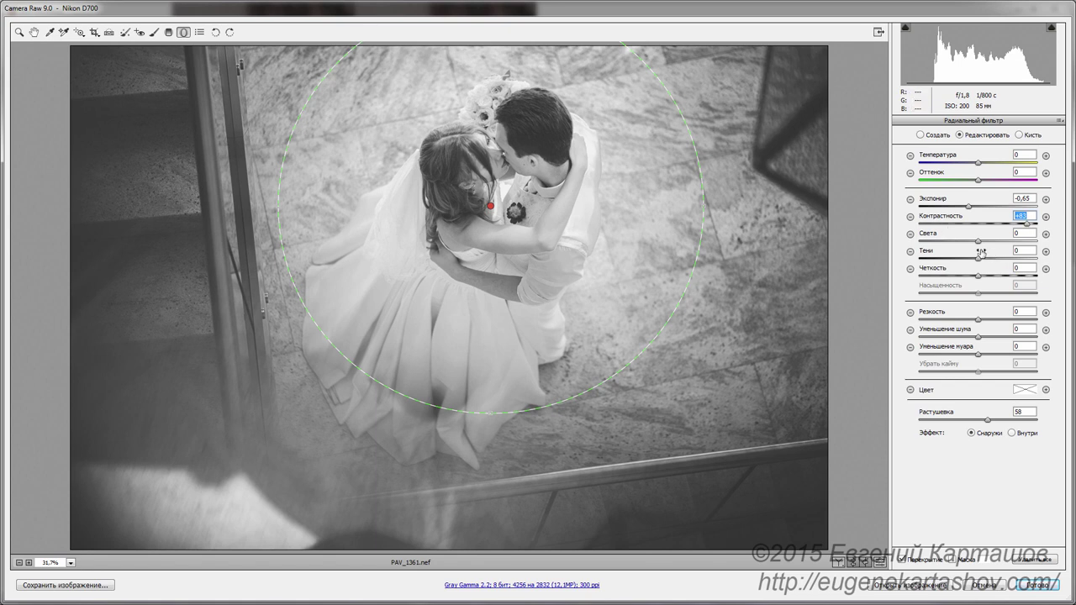
pyautogui.moveTo(978, 258)
pyautogui.mouseDown()
pyautogui.moveTo(963, 259)
pyautogui.moveTo(977, 265)
pyautogui.mouseUp()
# - Set Feather to 83 and pull the filter edges into a rounder, tighter circle
pyautogui.click(1020, 412)
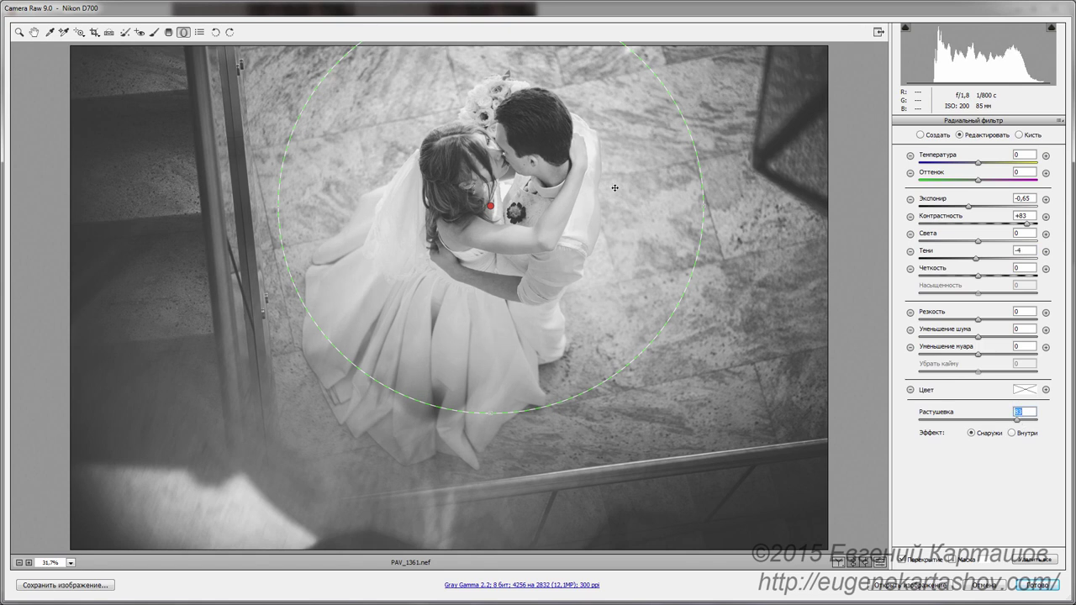
pyautogui.moveTo(703, 205); pyautogui.dragTo(673, 205)
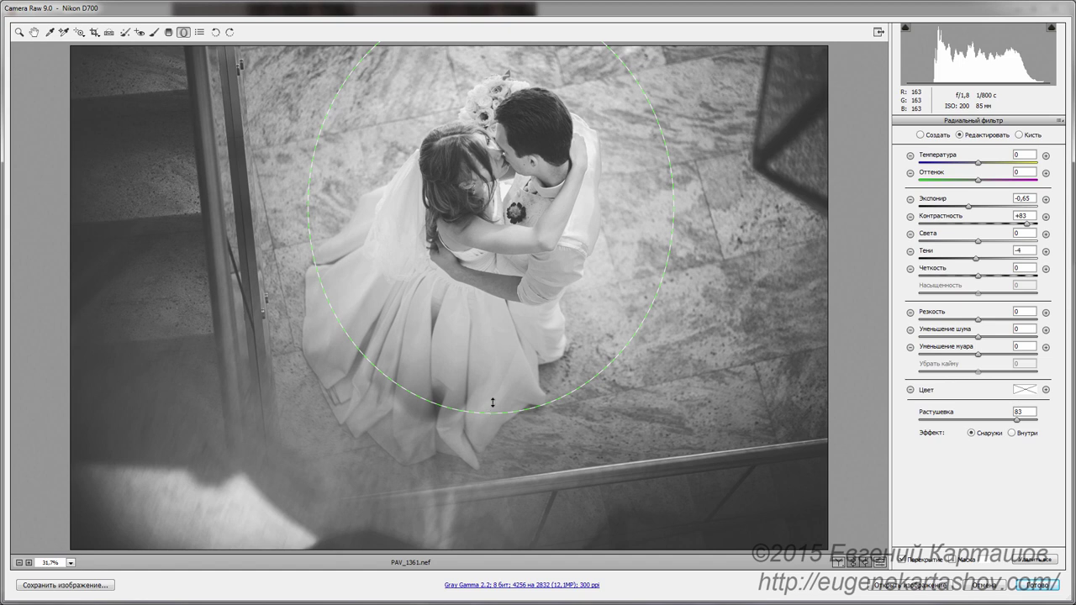
pyautogui.moveTo(492, 413); pyautogui.dragTo(495, 380)
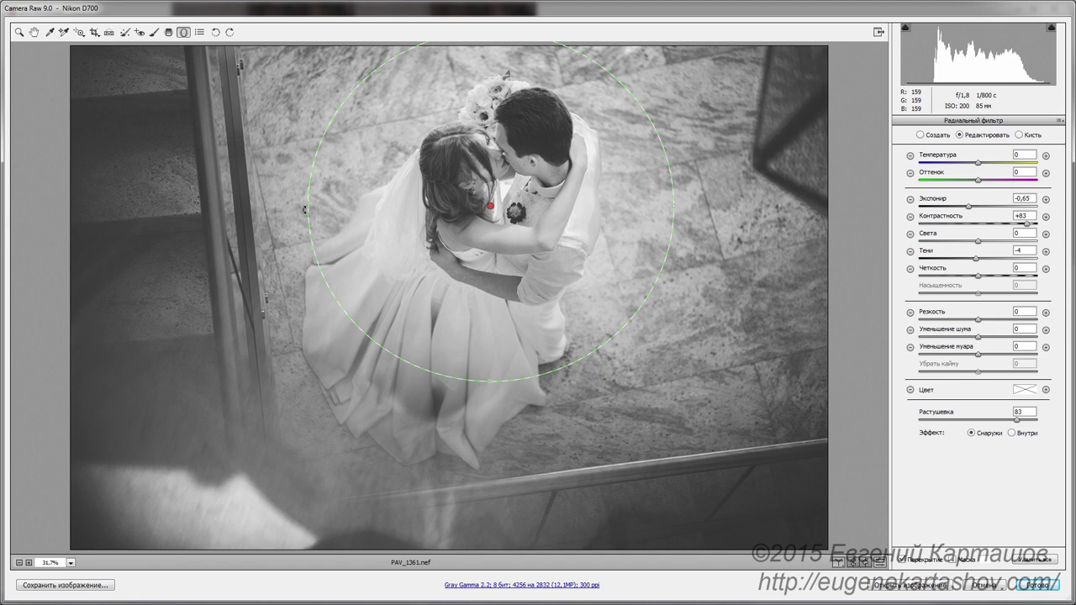
pyautogui.moveTo(308, 206); pyautogui.dragTo(312, 207)
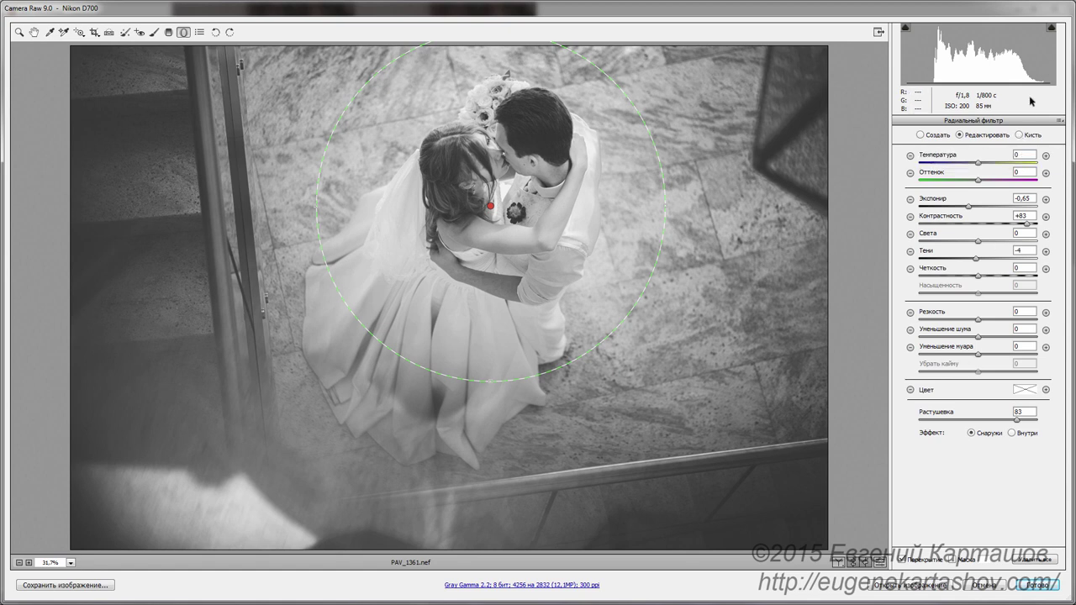
# - Switch the radial filter to Brush mode, set flow to 28, and paint a stroke down the bride's dress
pyautogui.click(1020, 135)
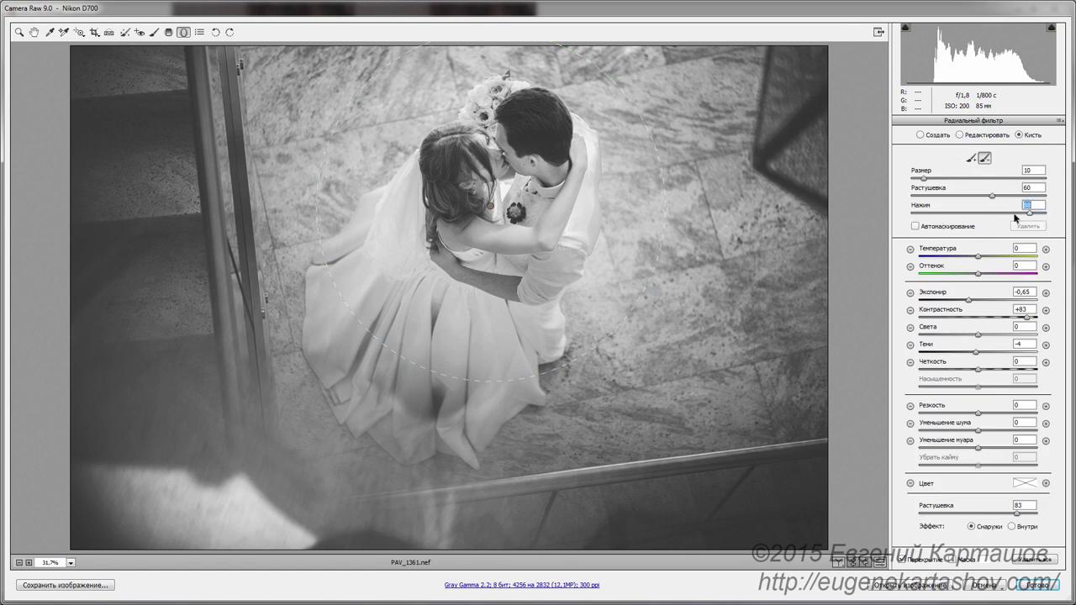
pyautogui.moveTo(1046, 214); pyautogui.dragTo(946, 217)
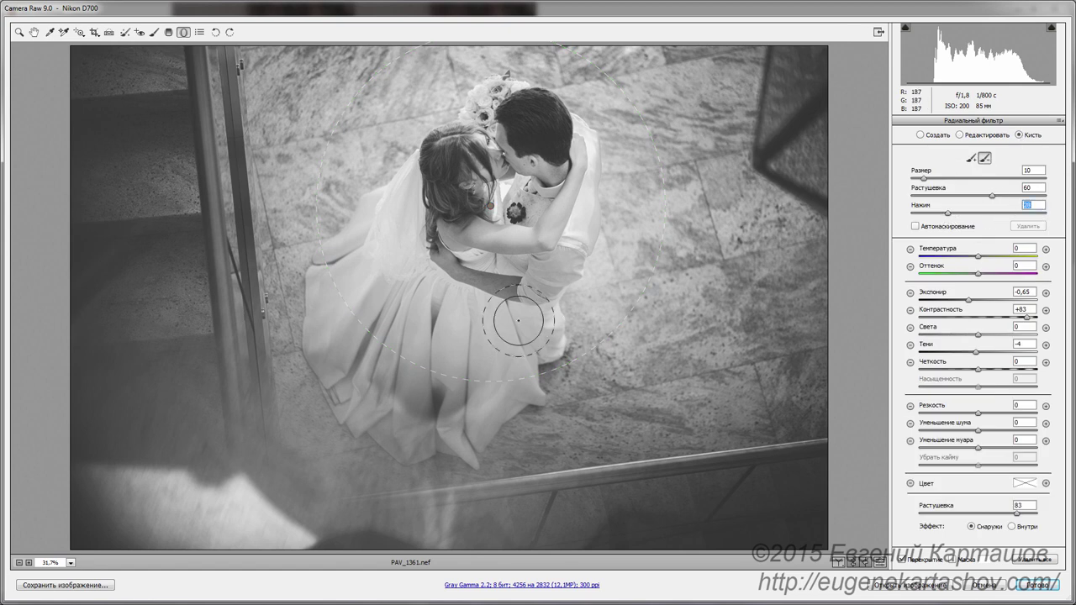
pyautogui.moveTo(344, 282); pyautogui.dragTo(476, 394)
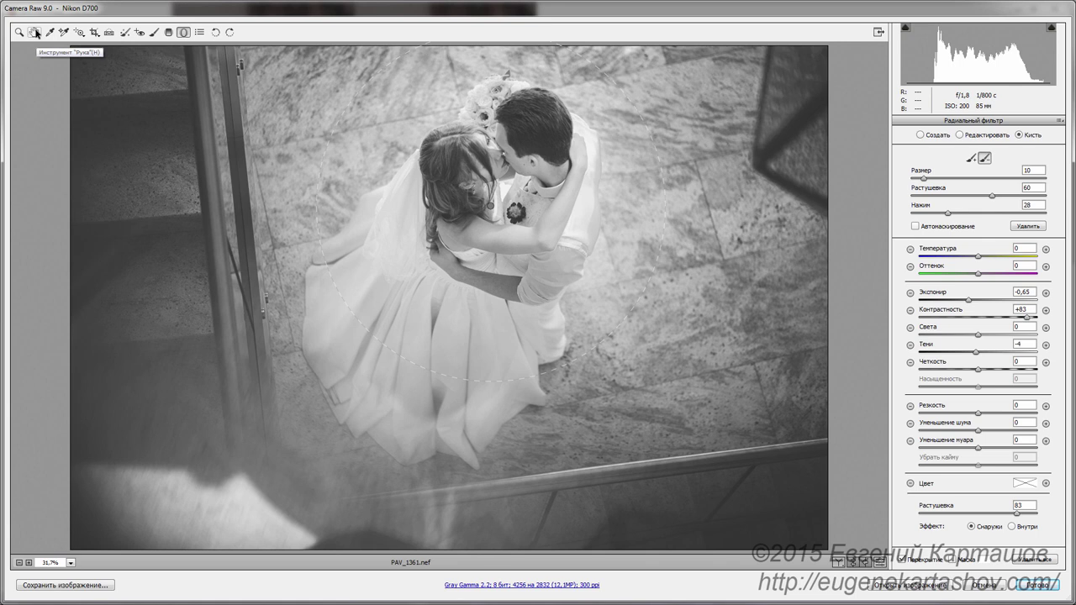
# - Exit the radial filter with the Hand tool and set Basic Clarity to about +29
pyautogui.click(35, 32)
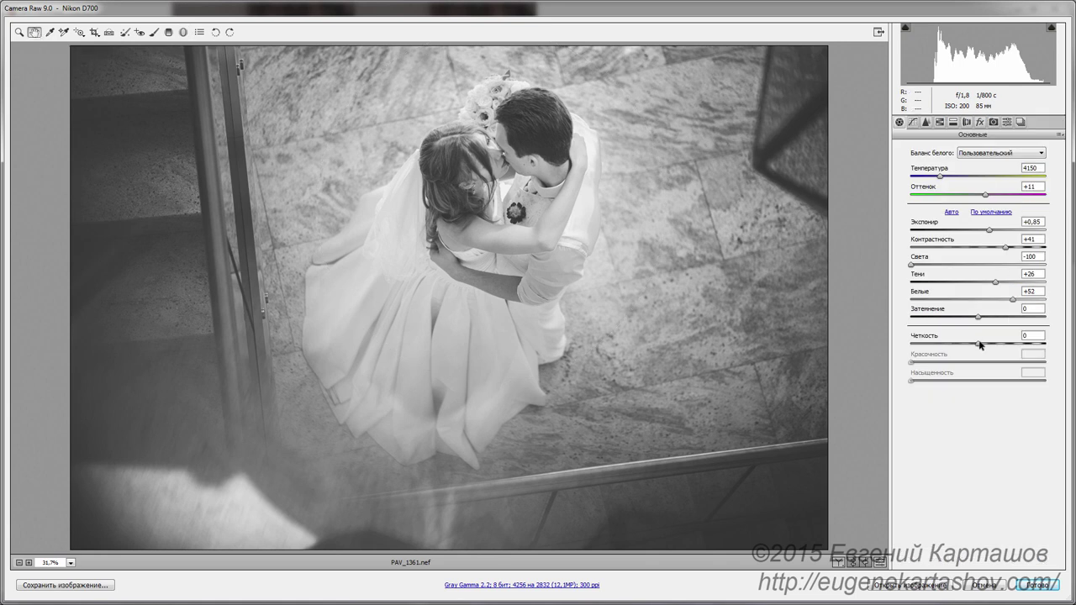
pyautogui.moveTo(982, 345); pyautogui.dragTo(1063, 347)
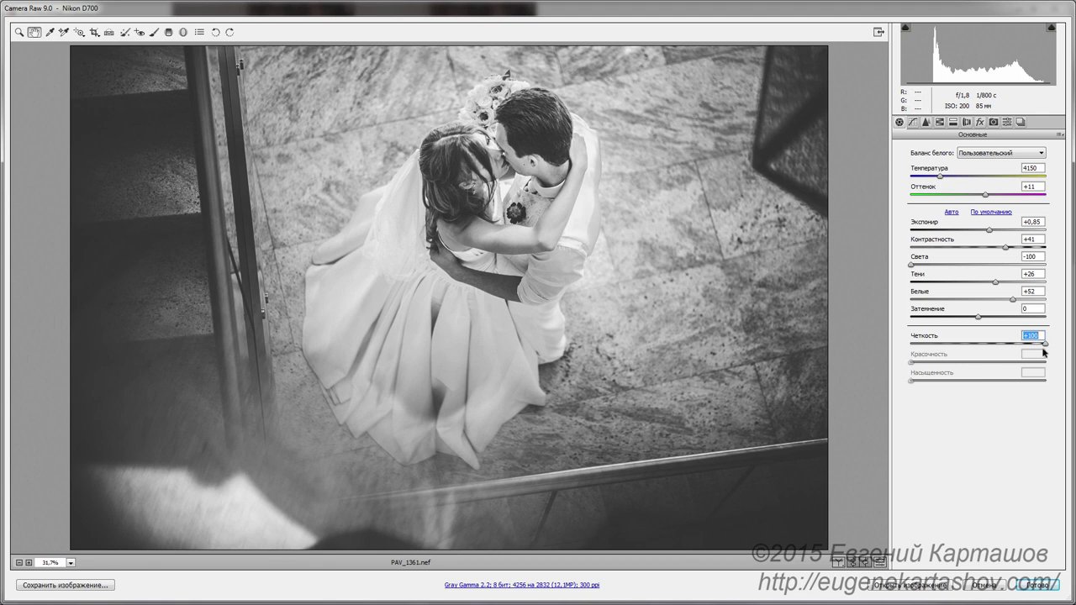
pyautogui.moveTo(1046, 344); pyautogui.dragTo(998, 343)
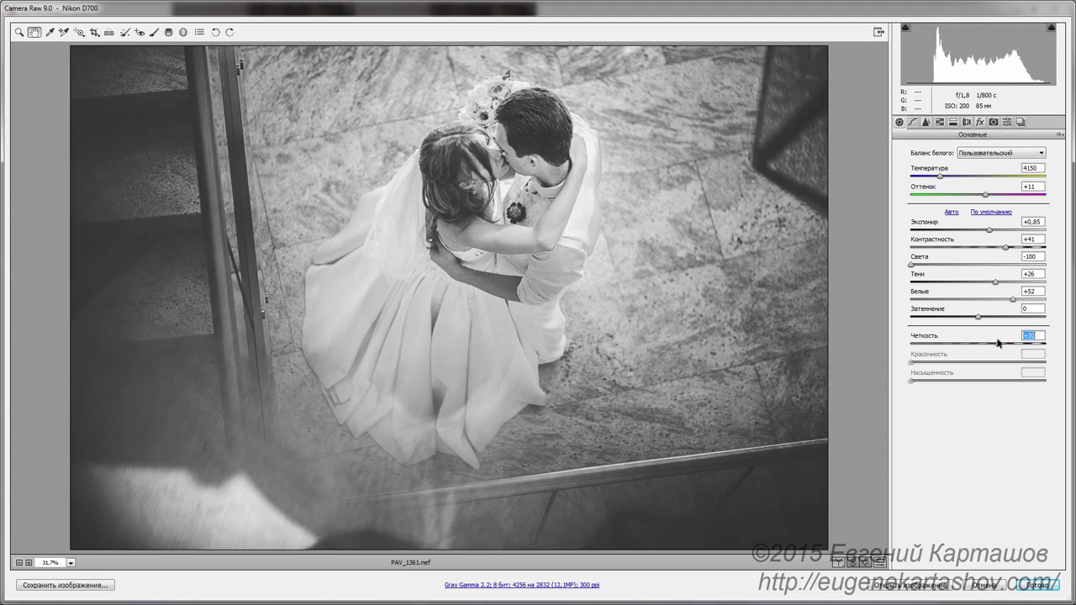
pyautogui.moveTo(998, 343); pyautogui.dragTo(998, 343)
# - Save the current settings as a new snapshot named '1'
pyautogui.hotkey('ctrl', 'shift', 's')
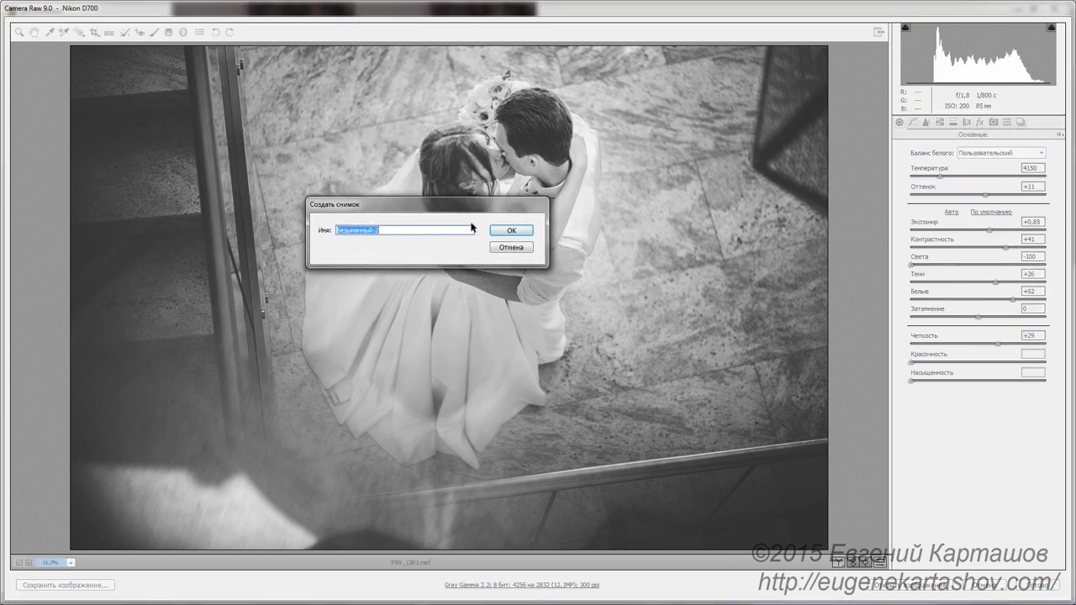
pyautogui.write('1')
pyautogui.click(514, 231)
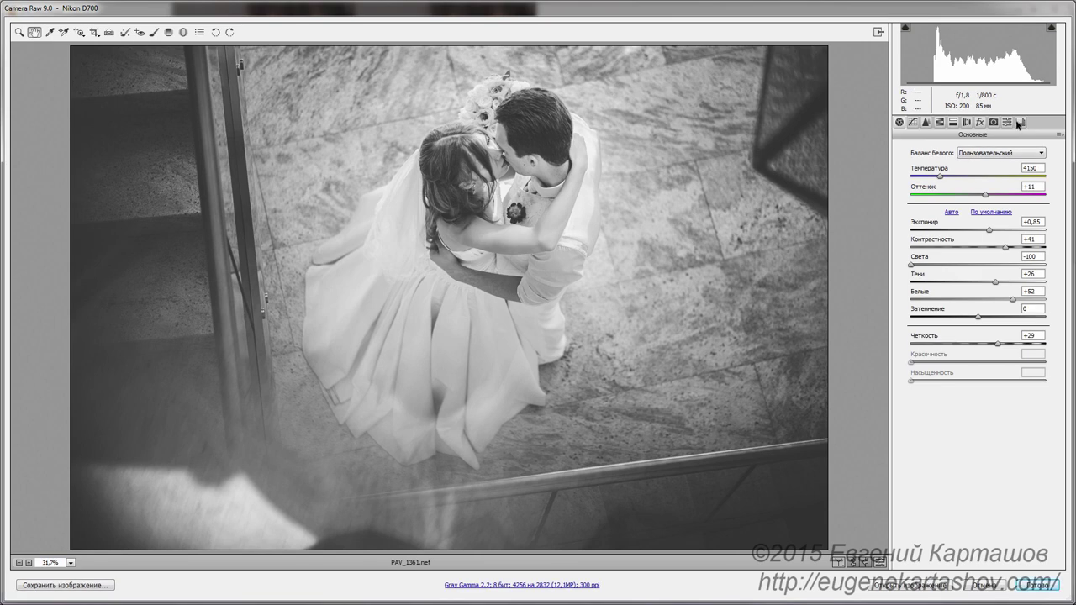
# - In the Snapshots list, preview Безымянный-1 and then return to snapshot 1
pyautogui.click(1020, 123)
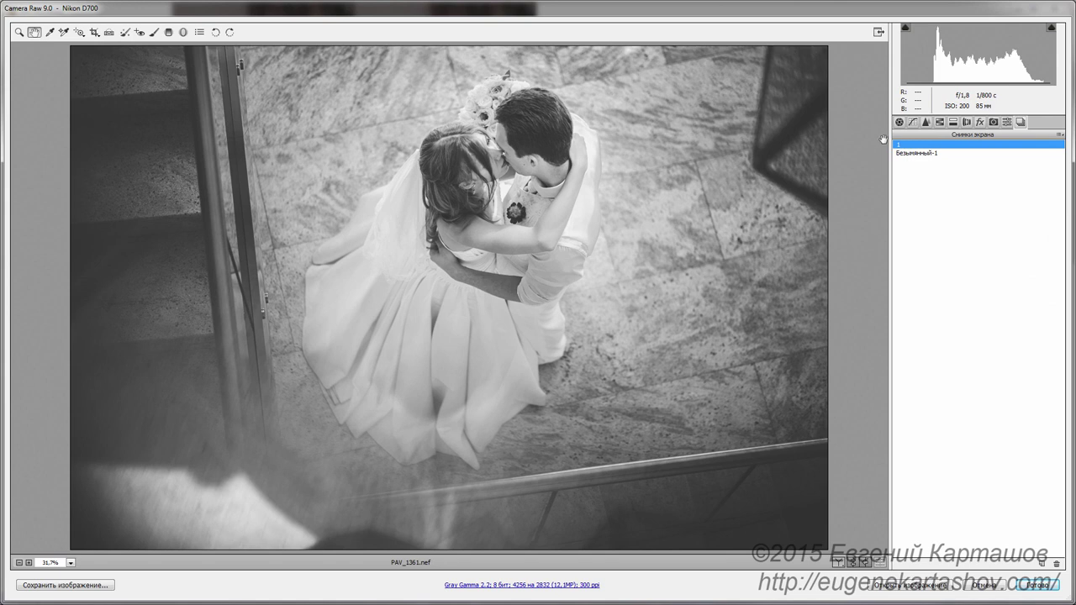
pyautogui.click(919, 156)
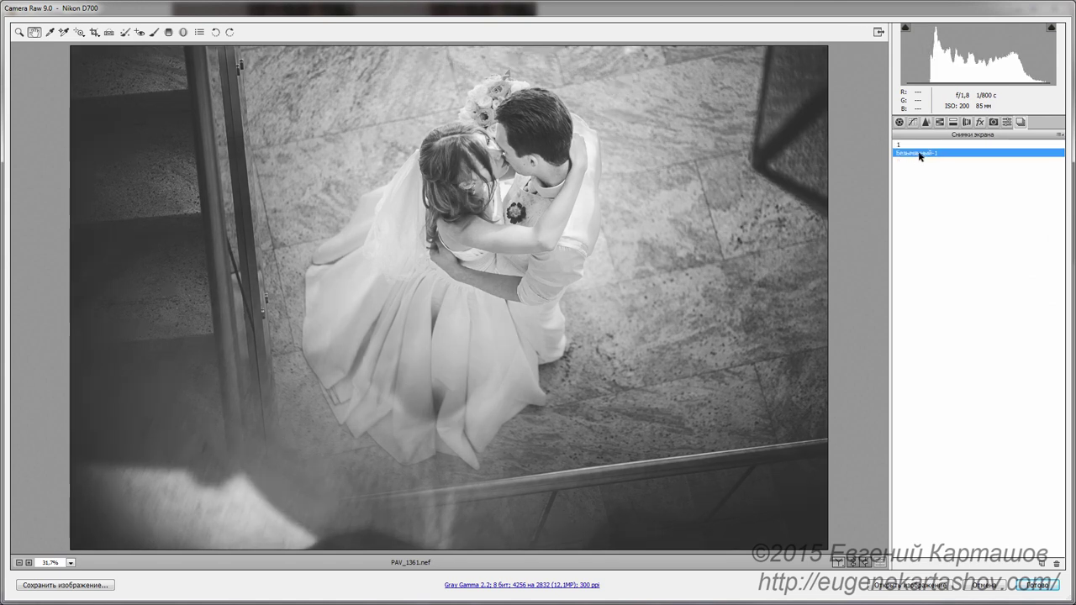
pyautogui.click(929, 148)
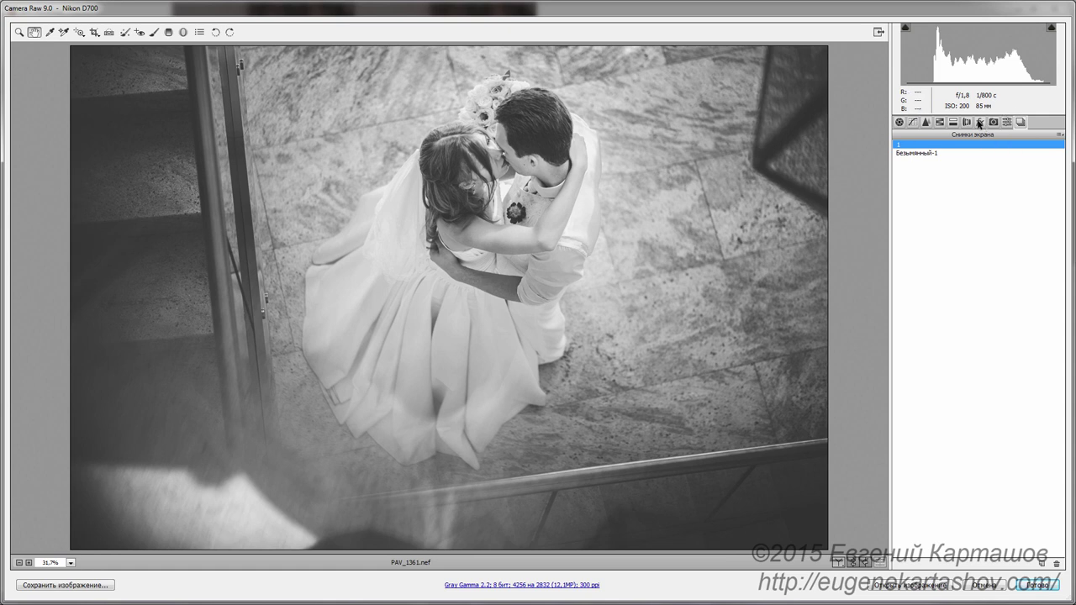
# - Add a post-crop vignette in Effects with amount -11 and midpoint 41
pyautogui.click(980, 122)
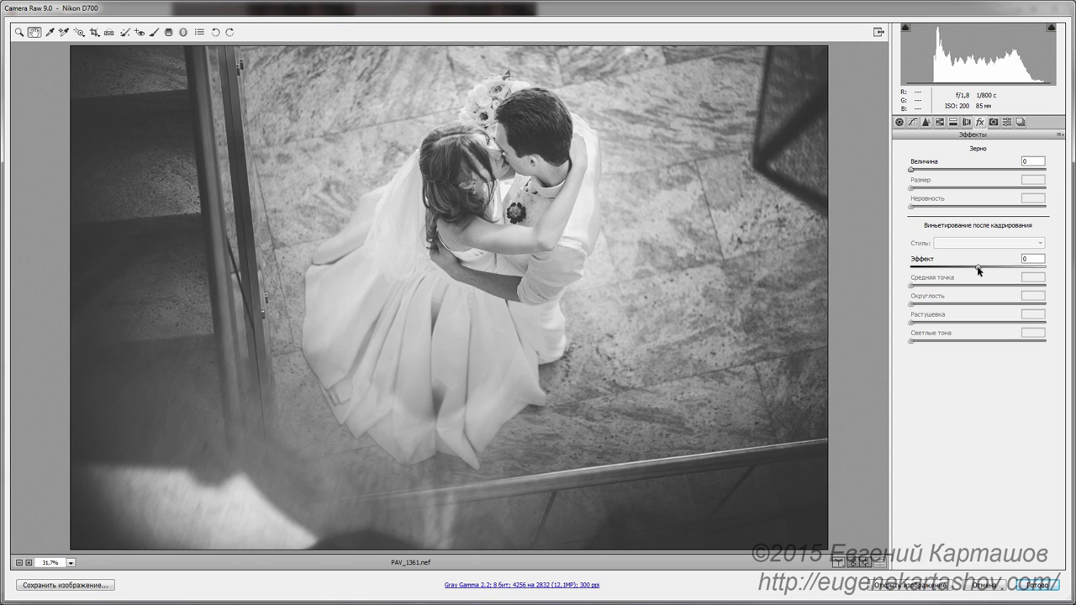
pyautogui.moveTo(977, 265); pyautogui.dragTo(972, 270)
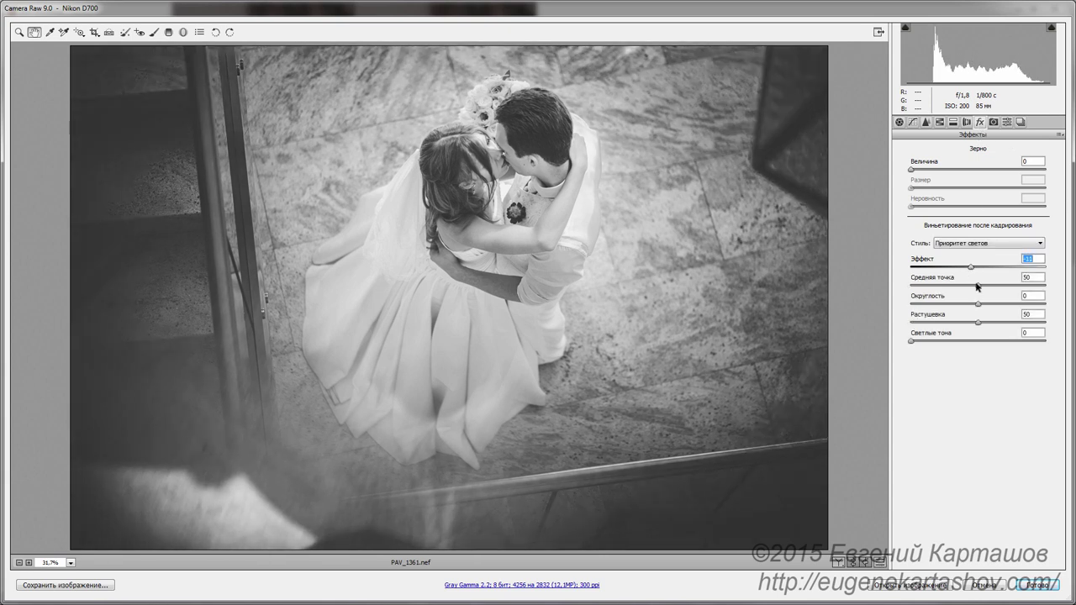
pyautogui.click(977, 286)
# - Toggle the preview to compare with and without the vignette, then select the Grain Amount value
pyautogui.click(879, 564)
pyautogui.click(879, 563)
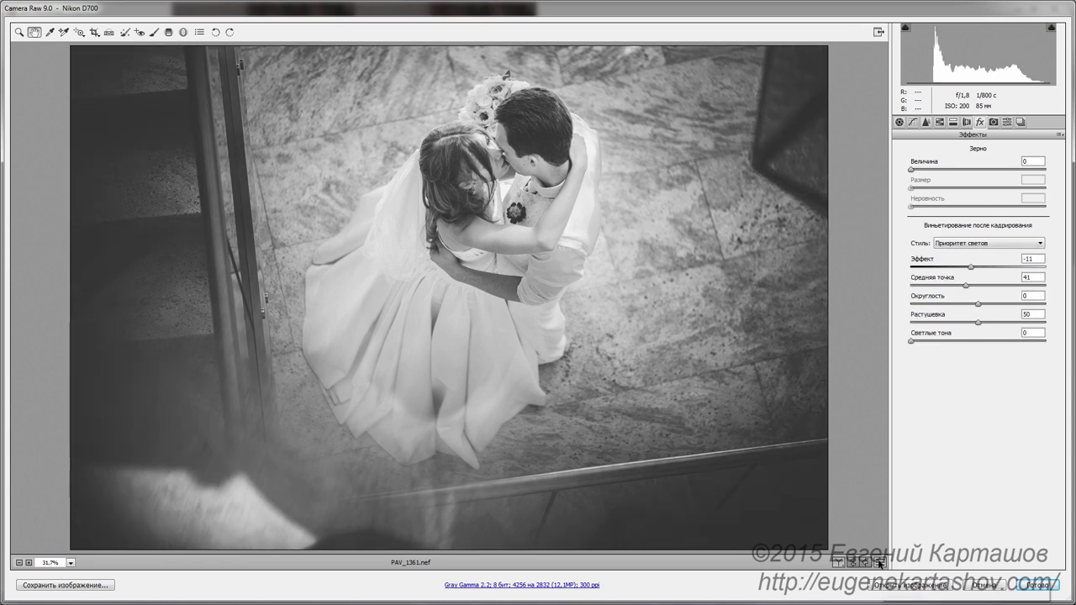
pyautogui.click(879, 563)
pyautogui.click(880, 563)
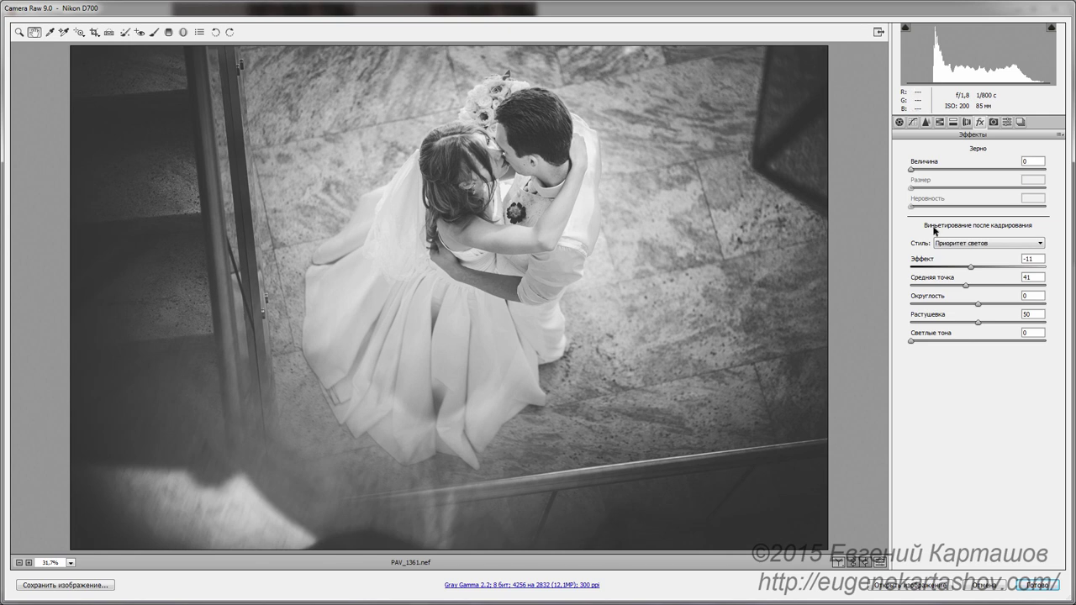
pyautogui.click(915, 171)
# - Set Grain Amount to 66, bring Size back to 25, and keep Roughness at 50
pyautogui.moveTo(996, 175)
pyautogui.mouseDown()
pyautogui.moveTo(1010, 175)
pyautogui.moveTo(1000, 175)
pyautogui.mouseUp()
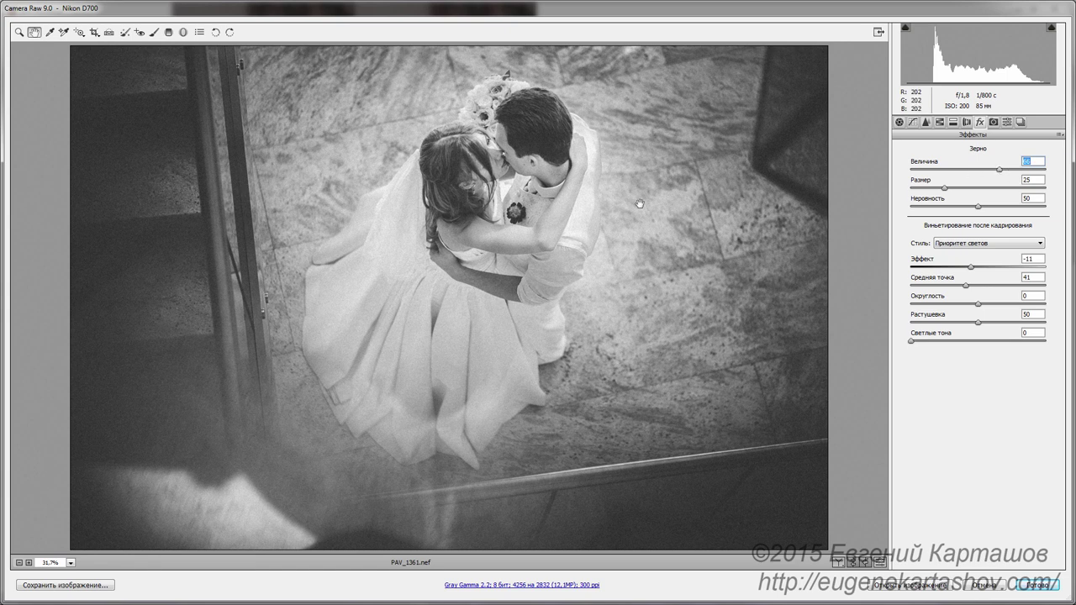
pyautogui.moveTo(949, 189); pyautogui.dragTo(974, 189)
pyautogui.press('Down')
pyautogui.press('Down')
pyautogui.press('Down')
pyautogui.click(978, 206)
# - Create a new snapshot named '2' from the Snapshots tab
pyautogui.click(1021, 123)
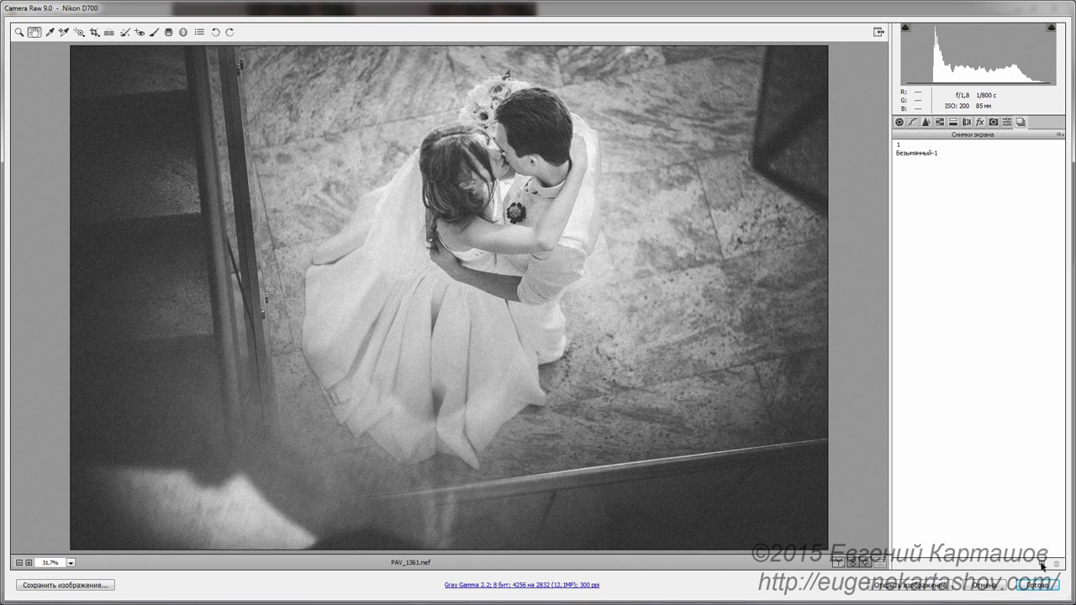
pyautogui.click(1042, 567)
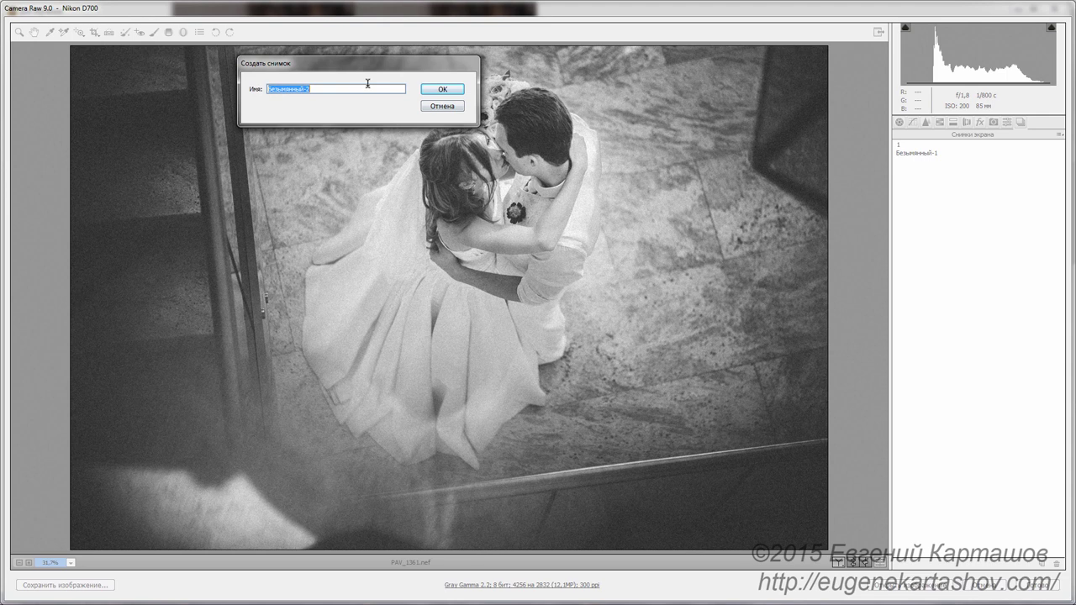
pyautogui.write('2')
pyautogui.press('Return')
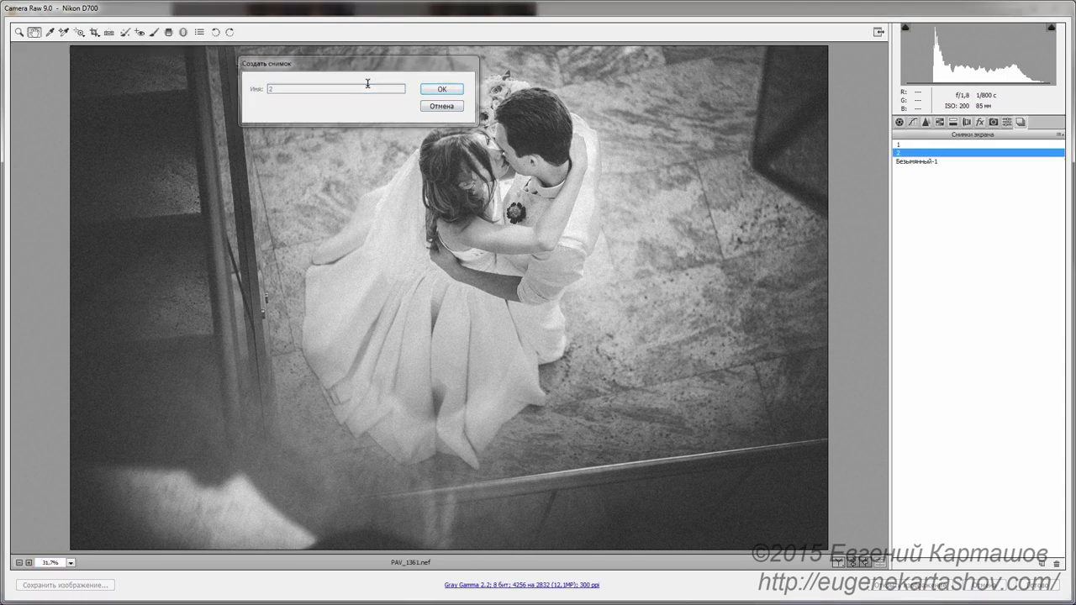
# - Compare snapshots 1, 2 and Безымянный-1, ending on snapshot 2
pyautogui.click(924, 145)
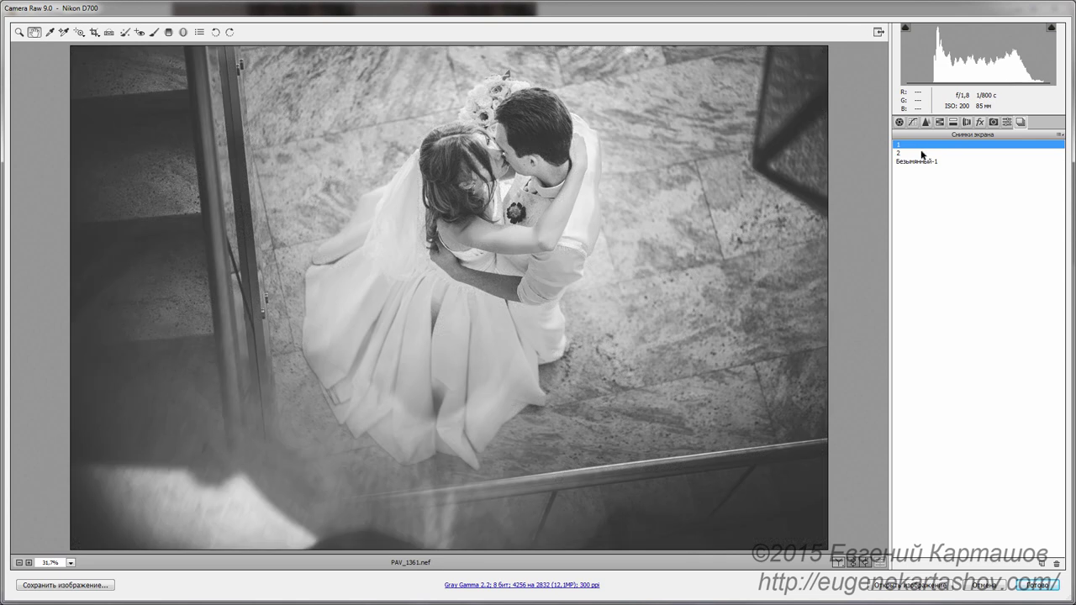
pyautogui.click(923, 154)
pyautogui.click(925, 161)
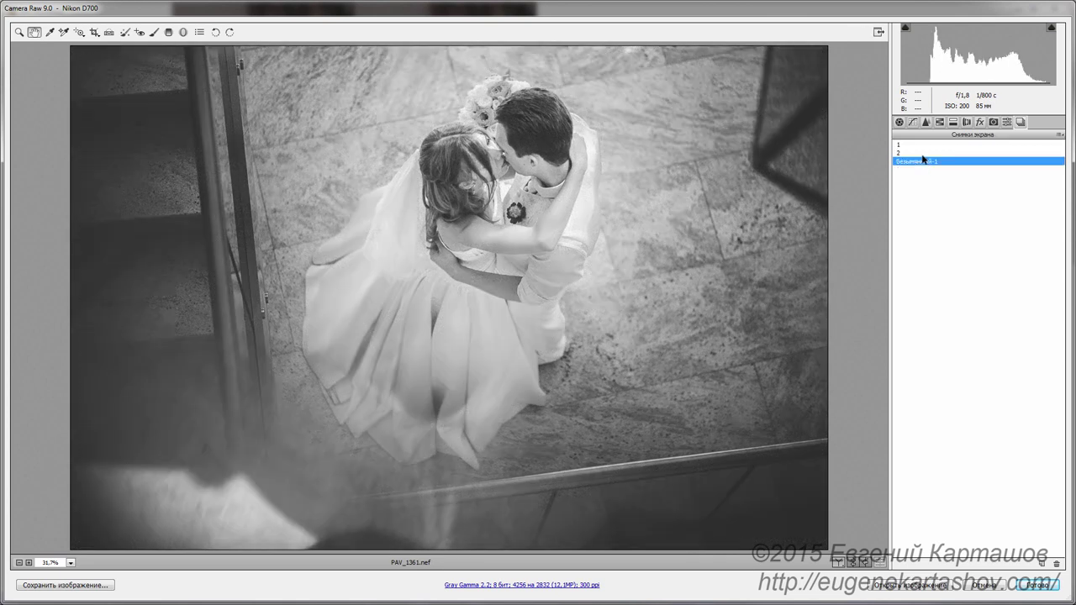
pyautogui.press('Up')
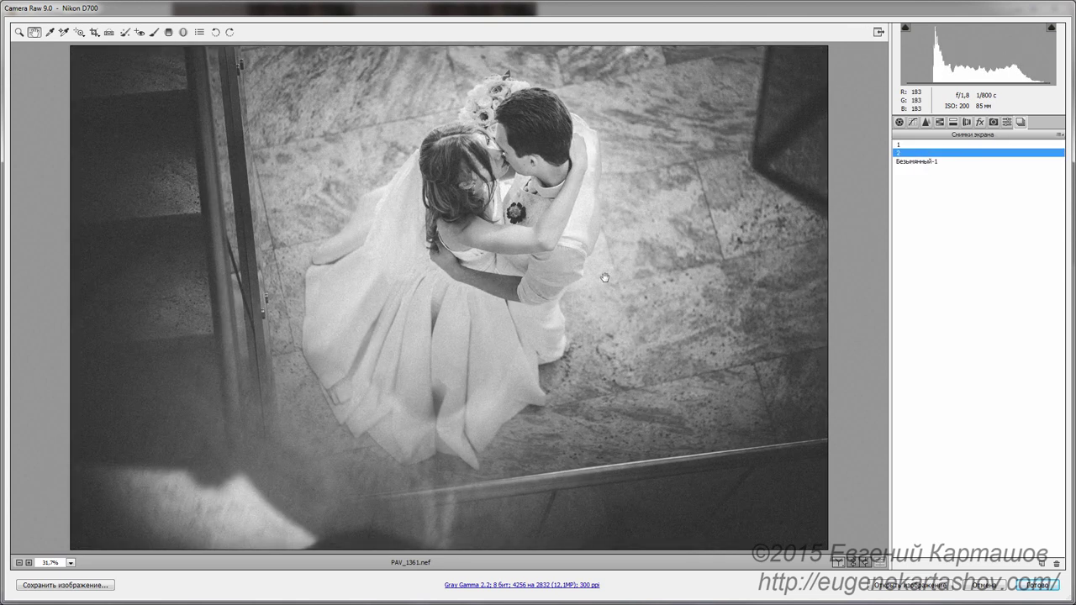